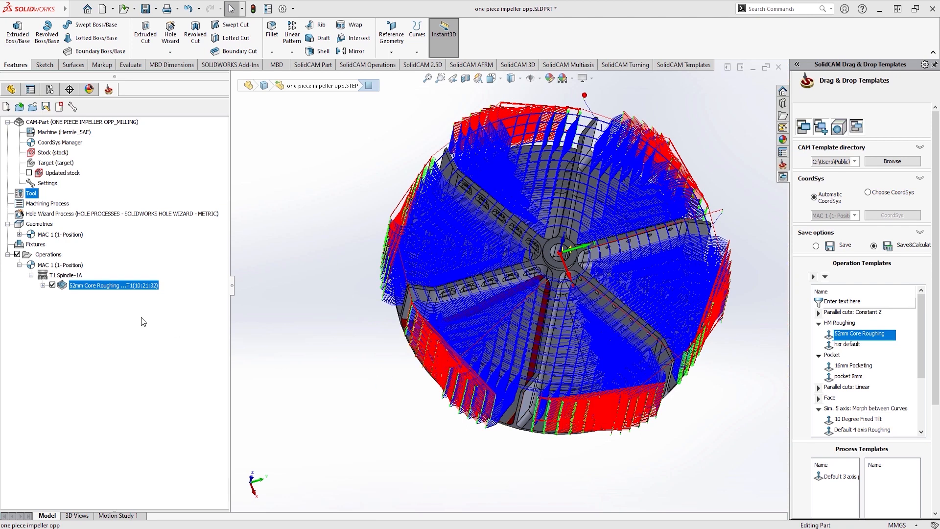
# Review the tool, constraint boundary, passes and link settings of the 52mm Core Roughing operation.
pyautogui.doubleClick(117, 288)
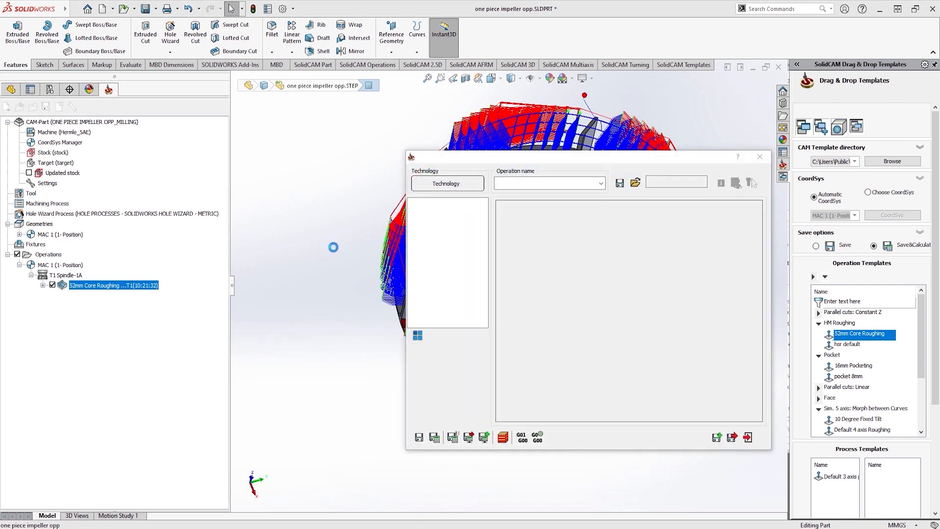
pyautogui.click(437, 214)
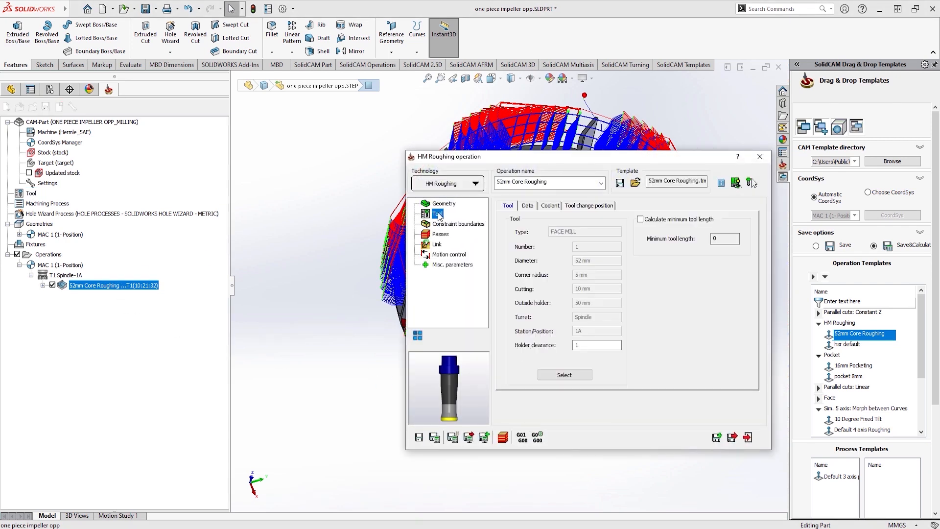
pyautogui.click(441, 225)
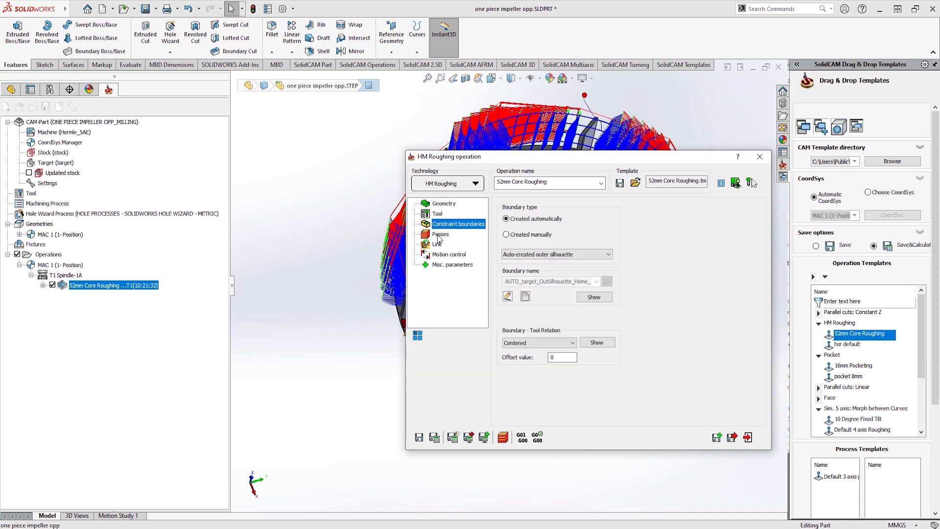
pyautogui.click(439, 237)
pyautogui.click(437, 245)
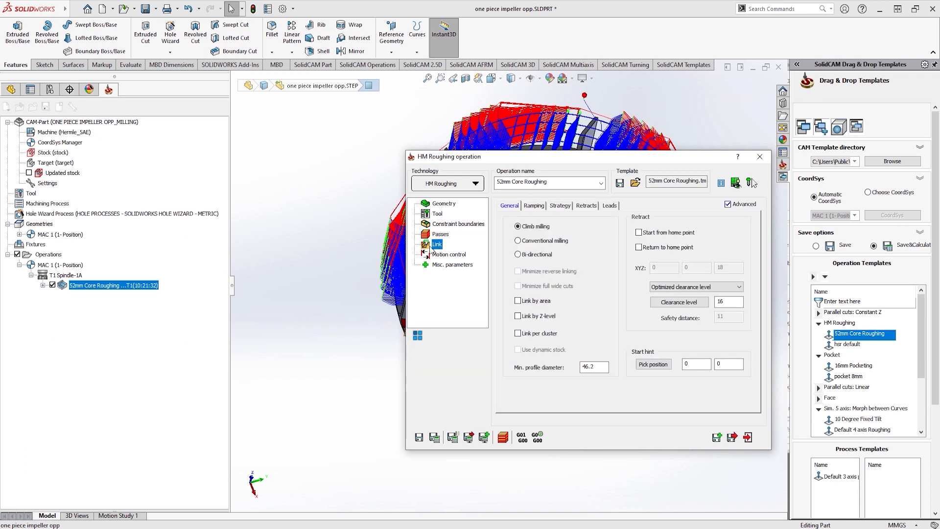
pyautogui.moveTo(531, 259)
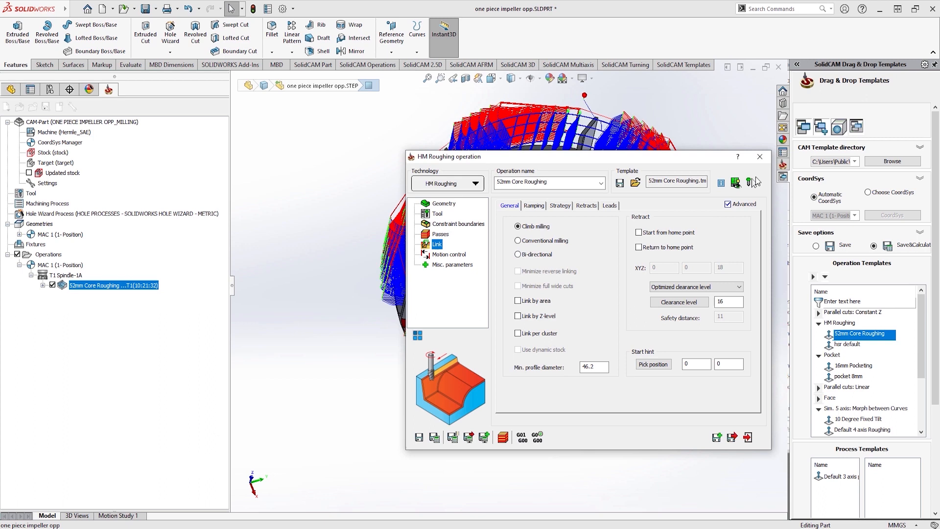
pyautogui.click(759, 156)
# Hide the 52mm Core Roughing toolpath and the Complete Job solid body so the Surface-Untrim2 body is shown alone.
pyautogui.click(52, 285)
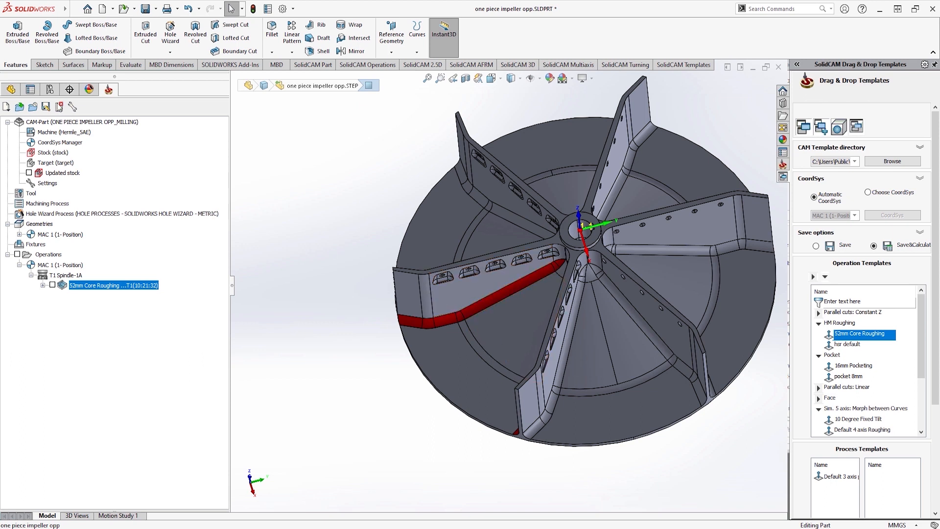
pyautogui.click(12, 91)
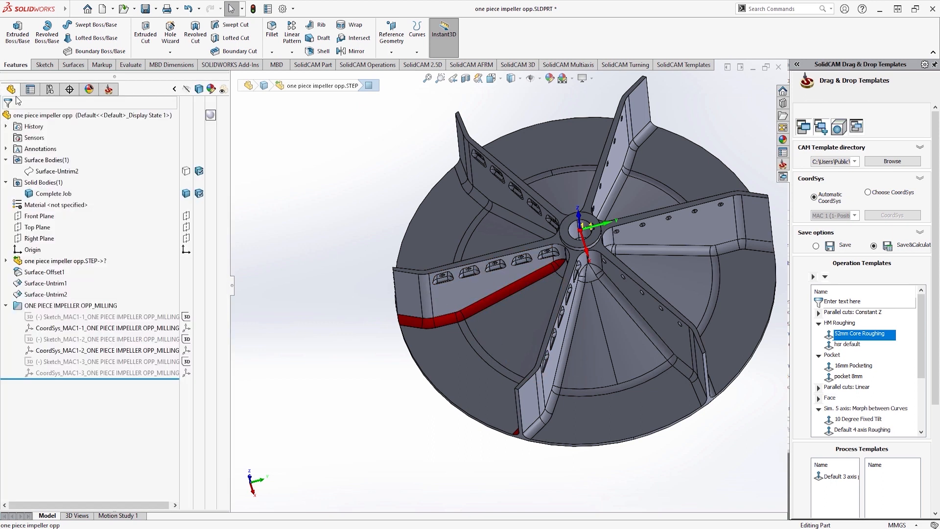
pyautogui.click(186, 193)
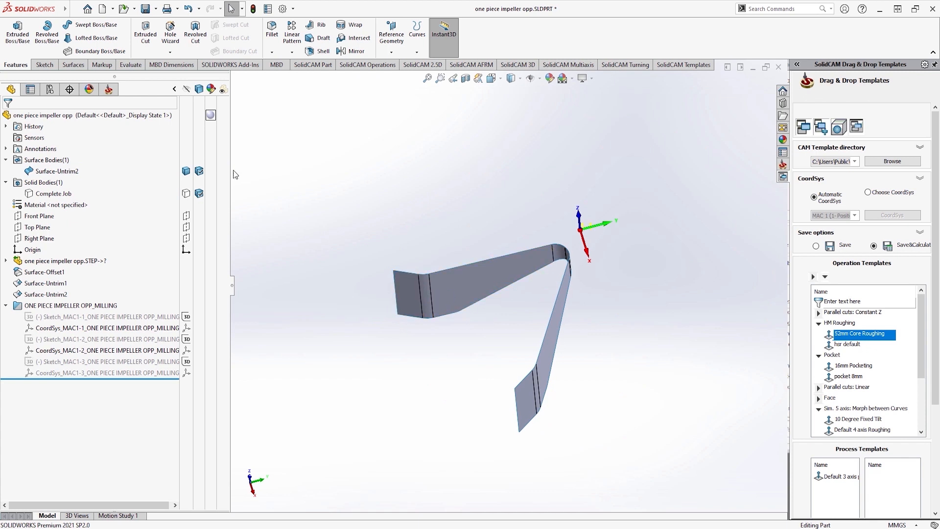
# Add an operation from the 10 Degree Fixed Tilt template, using coordinate system MAC 1 (1- Position).
pyautogui.click(109, 90)
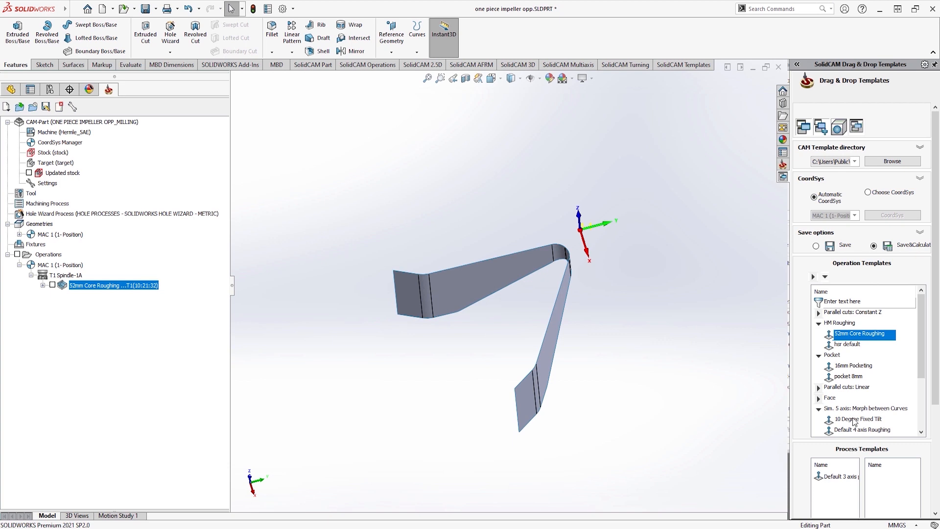
pyautogui.moveTo(854, 422); pyautogui.dragTo(101, 274)
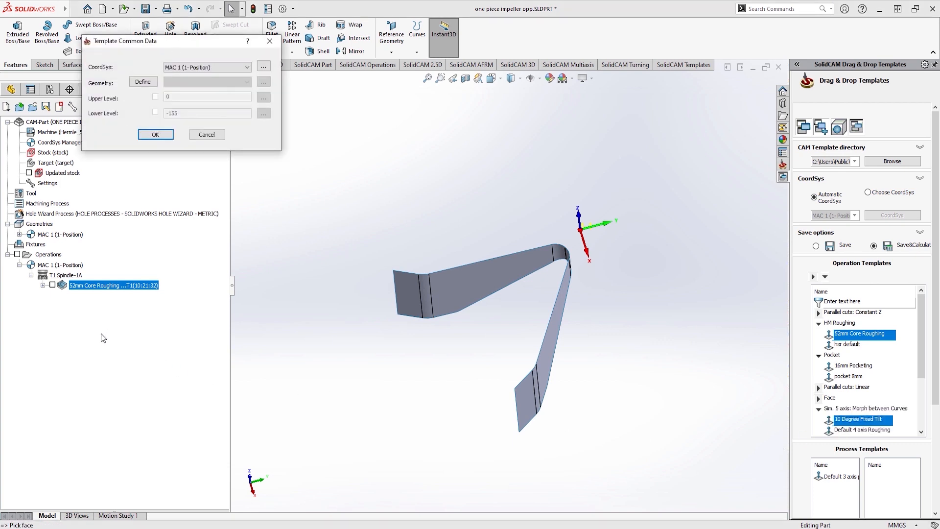
pyautogui.click(149, 136)
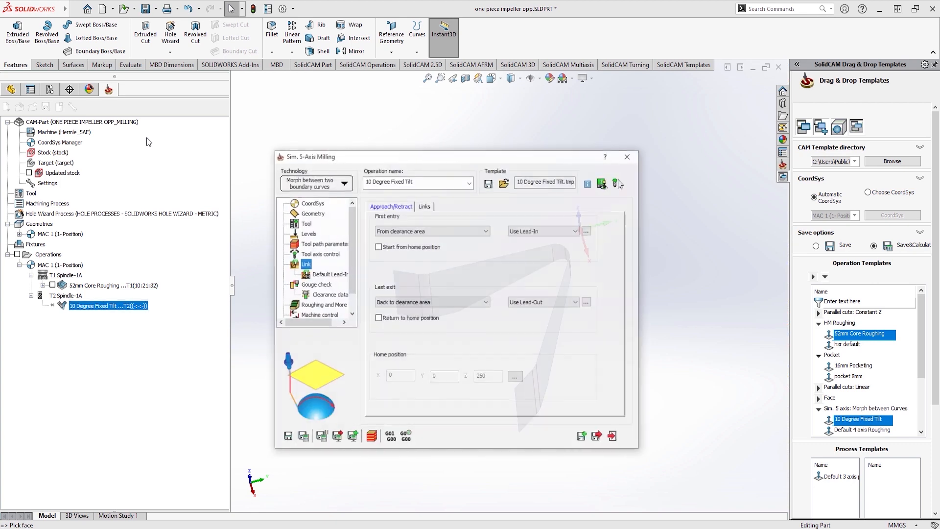
# Define the 10 Degree Fixed Tilt operation's drive surface from all the connected faces of the untrimmed surface body.
pyautogui.click(312, 213)
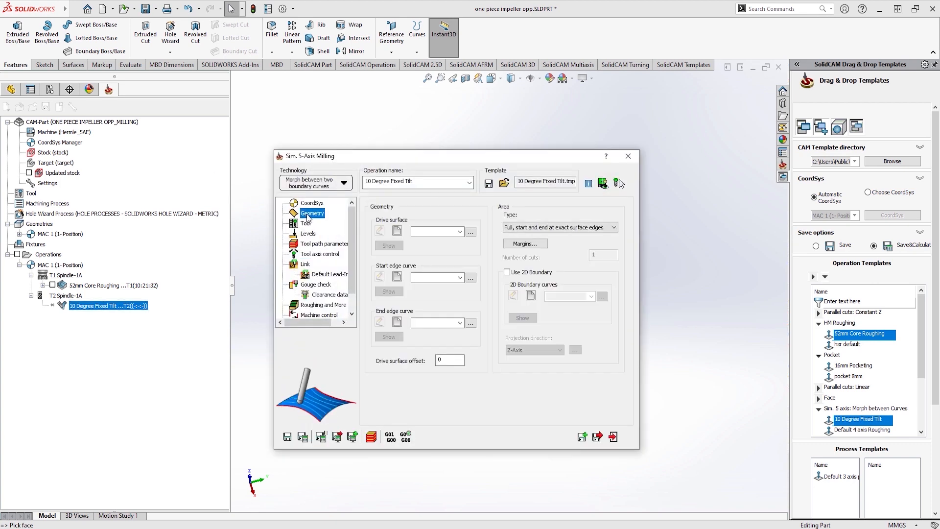
pyautogui.click(382, 237)
pyautogui.moveTo(564, 336); pyautogui.dragTo(549, 324, button='middle')
pyautogui.click(549, 318)
pyautogui.click(546, 407)
pyautogui.click(551, 389)
pyautogui.scroll(3, 534, 206)
pyautogui.click(530, 200)
pyautogui.scroll(-5, 515, 197)
pyautogui.click(329, 240)
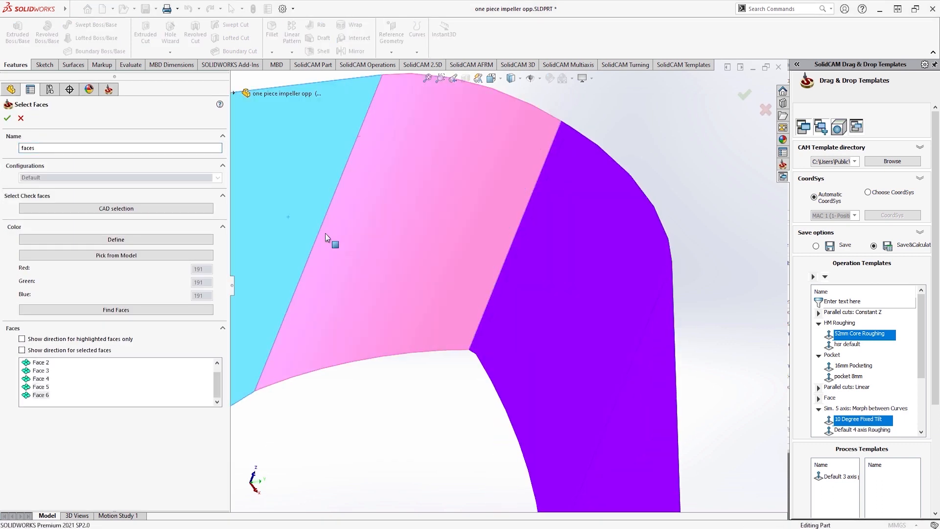
pyautogui.scroll(5, 330, 240)
pyautogui.click(274, 319)
pyautogui.click(8, 118)
# Define the start and end edge curves along the drive surface's long edges, and save and calculate the operation.
pyautogui.click(402, 275)
pyautogui.moveTo(489, 275); pyautogui.dragTo(460, 255, button='middle')
pyautogui.click(657, 408)
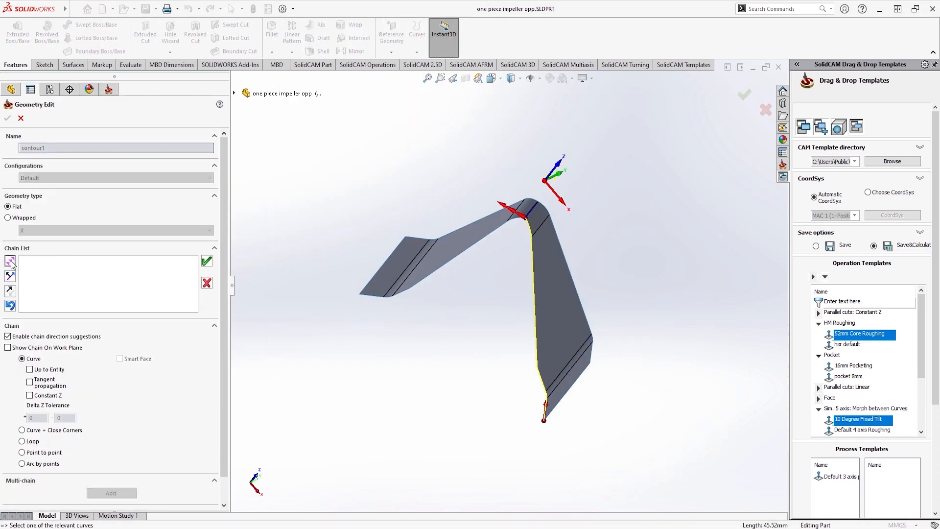
pyautogui.click(7, 118)
pyautogui.click(303, 440)
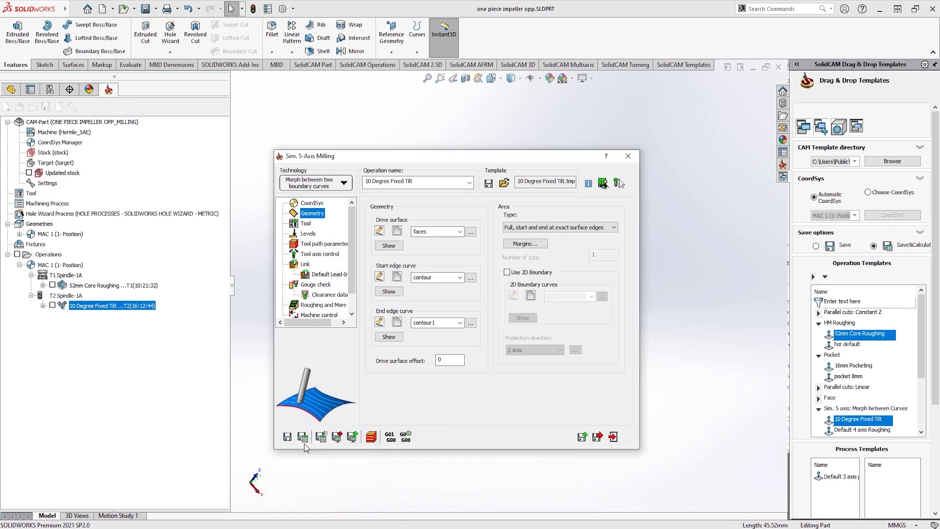
pyautogui.click(628, 156)
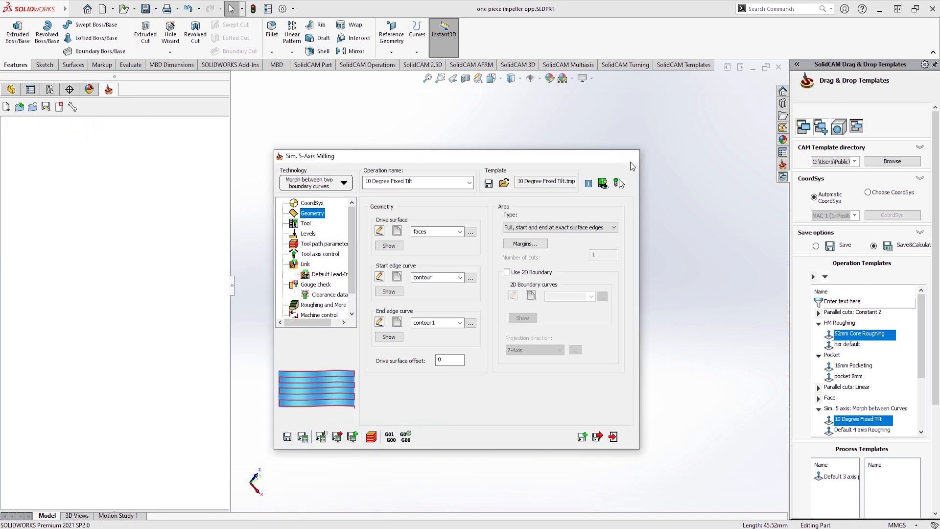
# Display the 10 Degree Fixed Tilt toolpath to inspect its passes around the blades, and hide it again.
pyautogui.click(52, 305)
pyautogui.moveTo(454, 333); pyautogui.dragTo(435, 327, button='middle')
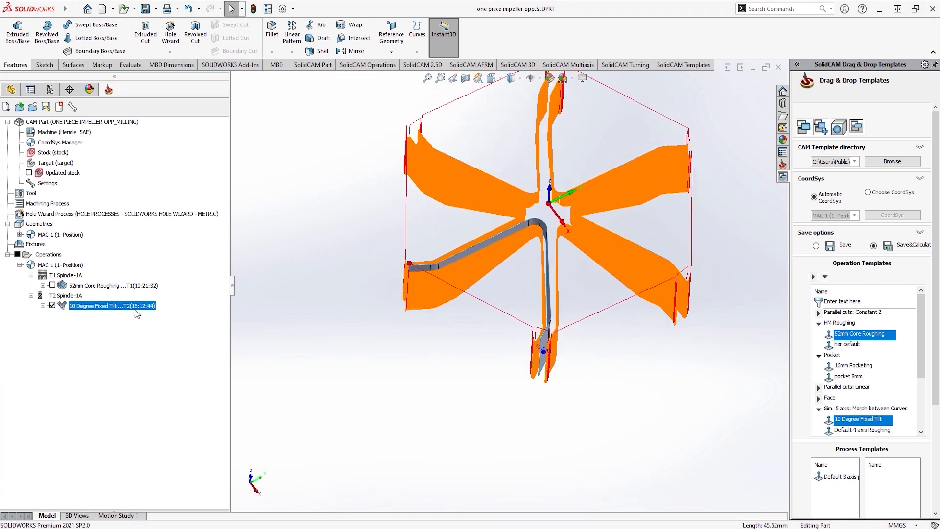
pyautogui.click(52, 305)
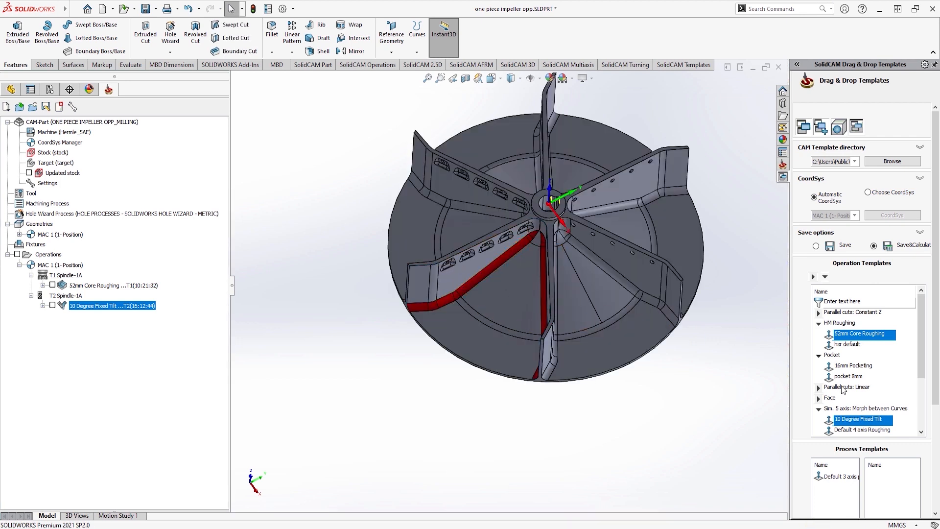
# Add an operation from the Gouge check strategy template, using coordinate system MAC 1 (1- Position).
pyautogui.scroll(-1, 844, 390)
pyautogui.click(856, 411)
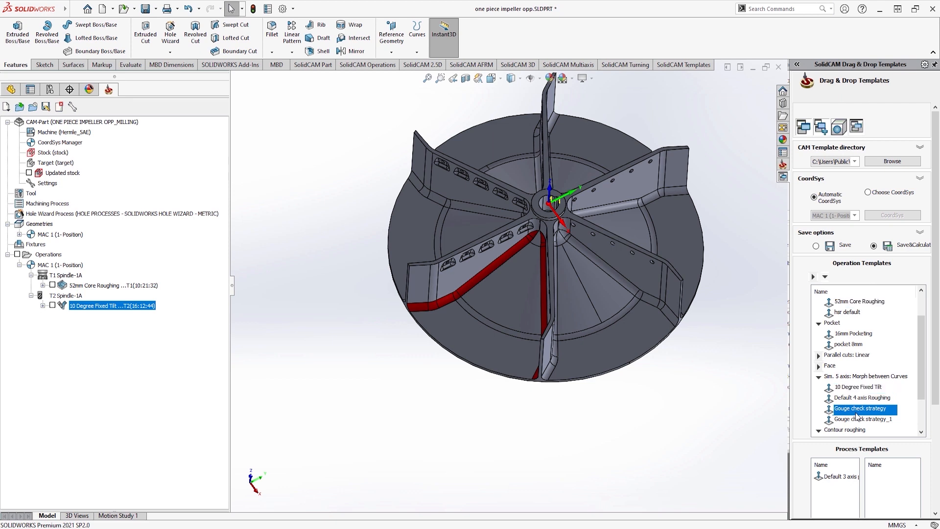
pyautogui.moveTo(126, 334); pyautogui.dragTo(129, 334)
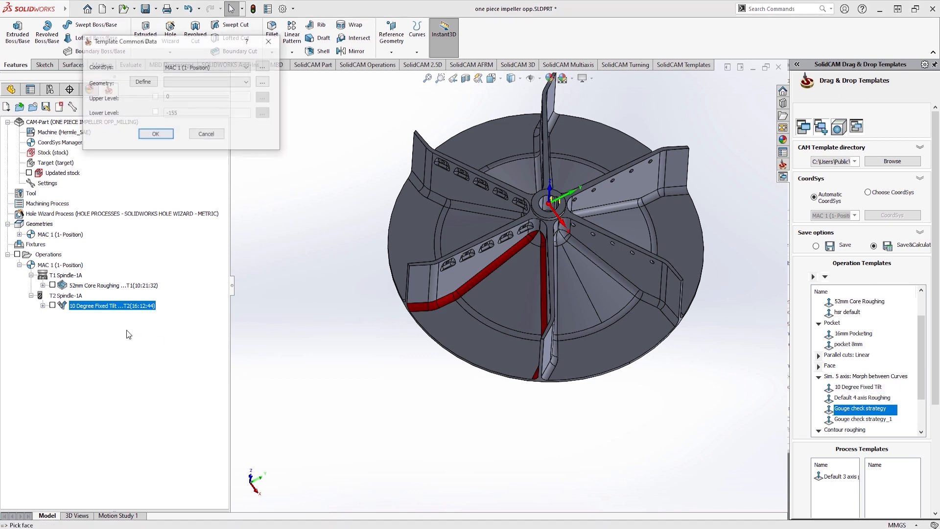
pyautogui.click(167, 134)
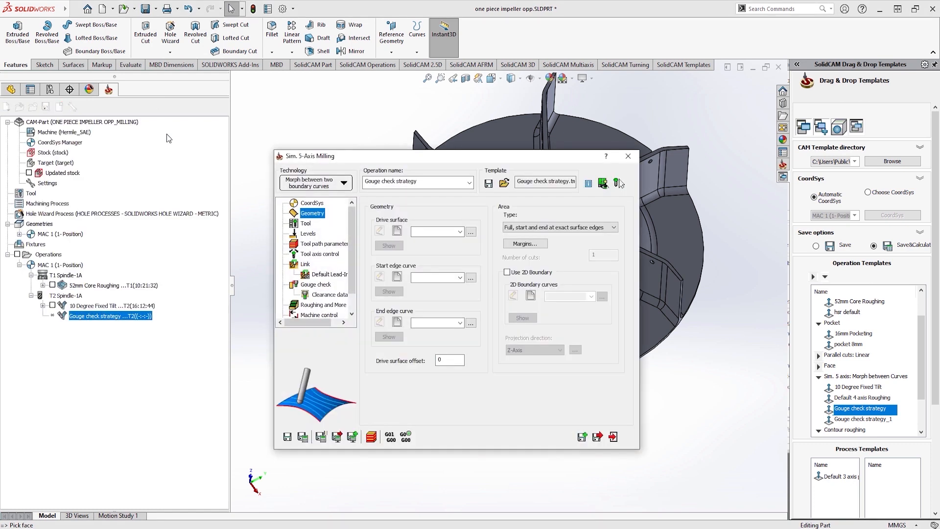
# Define the Gouge check strategy operation's drive surface from the impeller floor faces between the two red-filleted blades.
pyautogui.click(397, 230)
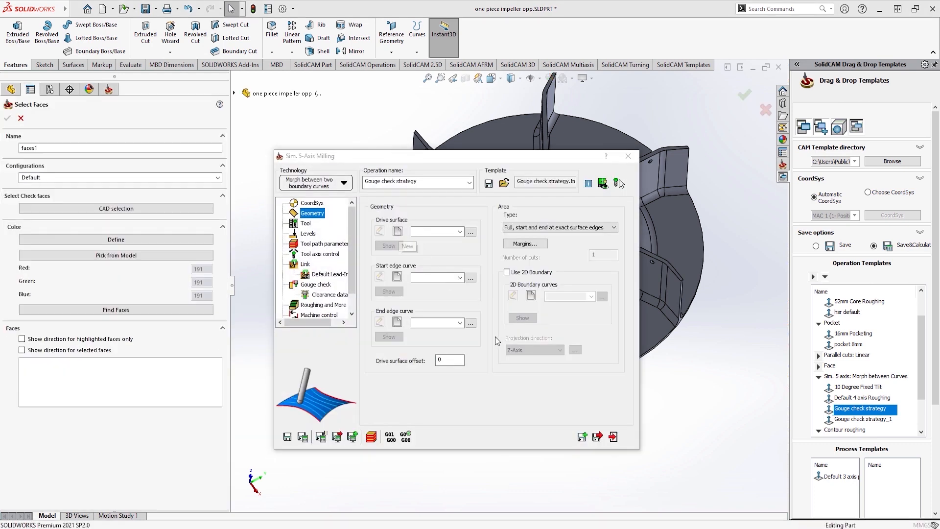
pyautogui.click(468, 328)
pyautogui.scroll(-1, 495, 319)
pyautogui.click(496, 323)
pyautogui.click(500, 314)
pyautogui.click(547, 218)
pyautogui.click(8, 118)
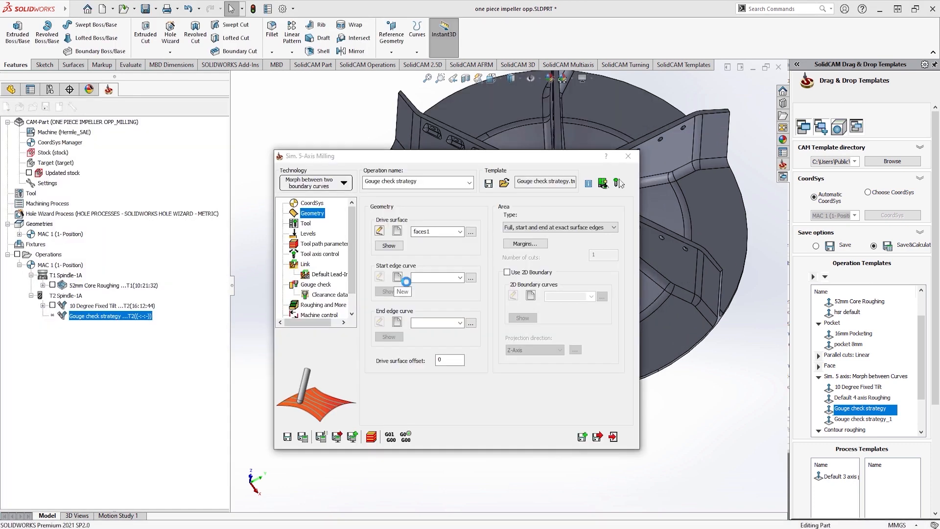
# Define the start edge curve as a chain of floor edges along the base of one blade up to the hub.
pyautogui.click(400, 278)
pyautogui.moveTo(482, 313); pyautogui.dragTo(494, 348, button='middle')
pyautogui.click(543, 383)
pyautogui.click(545, 350)
pyautogui.click(540, 294)
pyautogui.click(536, 214)
pyautogui.click(207, 261)
pyautogui.click(8, 118)
# Define the end edge curve along the floor edge at the base of the neighbouring blade.
pyautogui.click(400, 324)
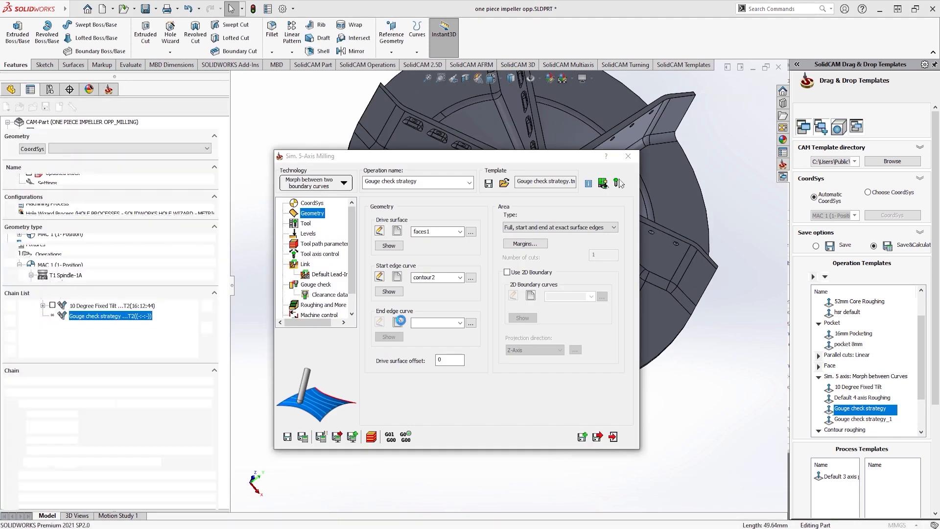
pyautogui.click(396, 305)
pyautogui.click(7, 118)
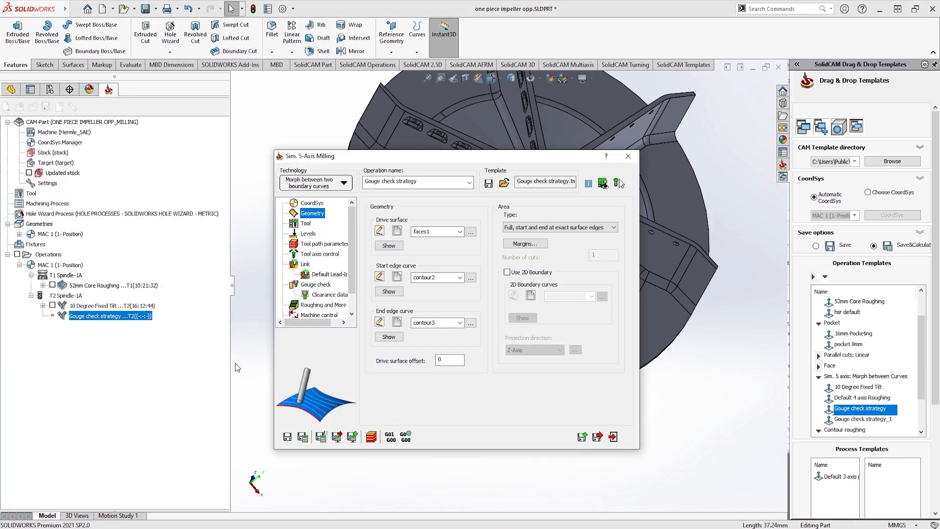
# Set the gouge check's check surfaces 1 to the faces geometry, and save and calculate the operation.
pyautogui.click(315, 285)
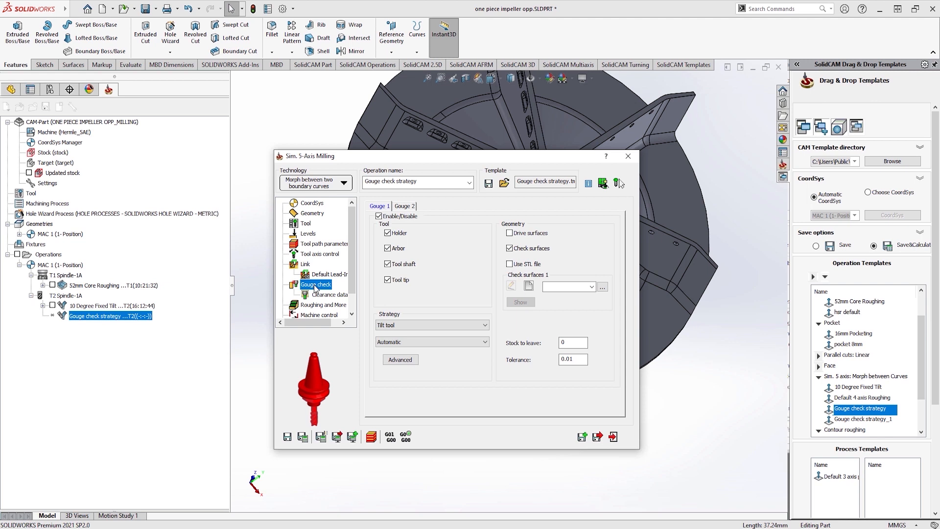
pyautogui.click(592, 287)
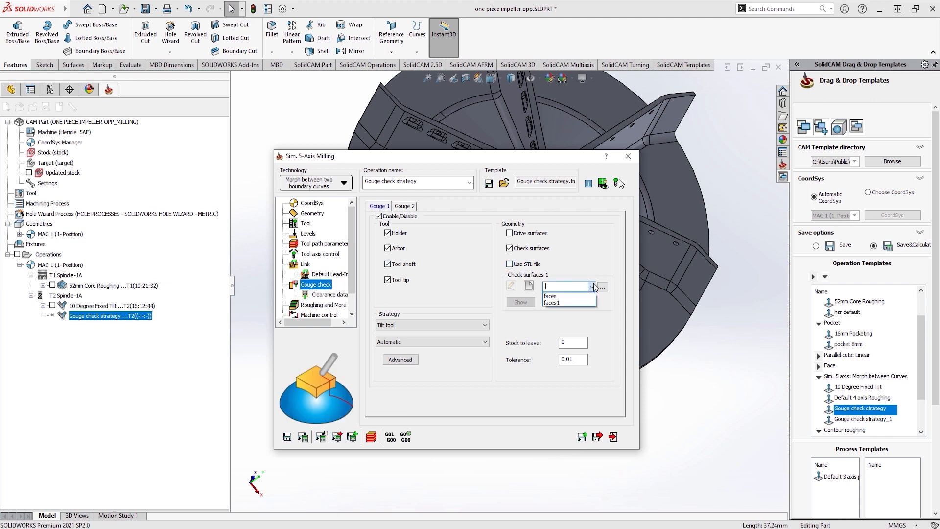
pyautogui.click(551, 297)
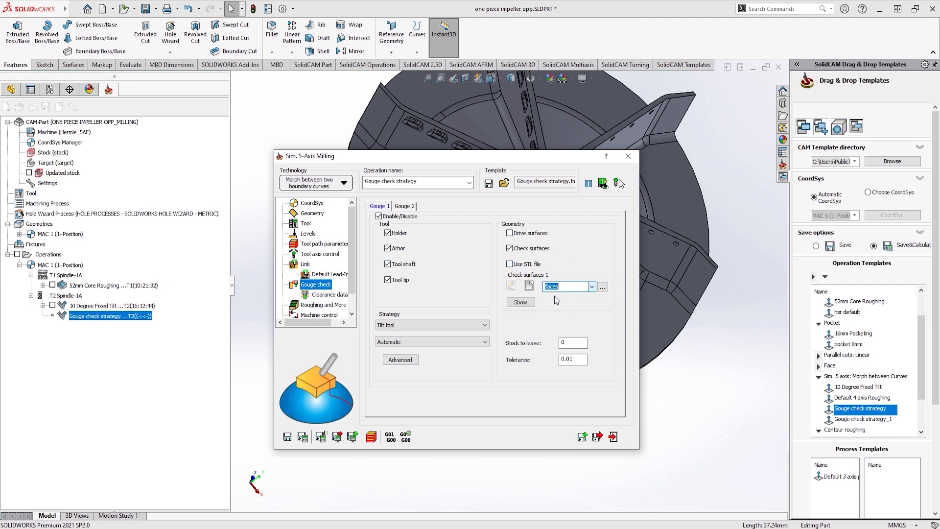
pyautogui.click(304, 435)
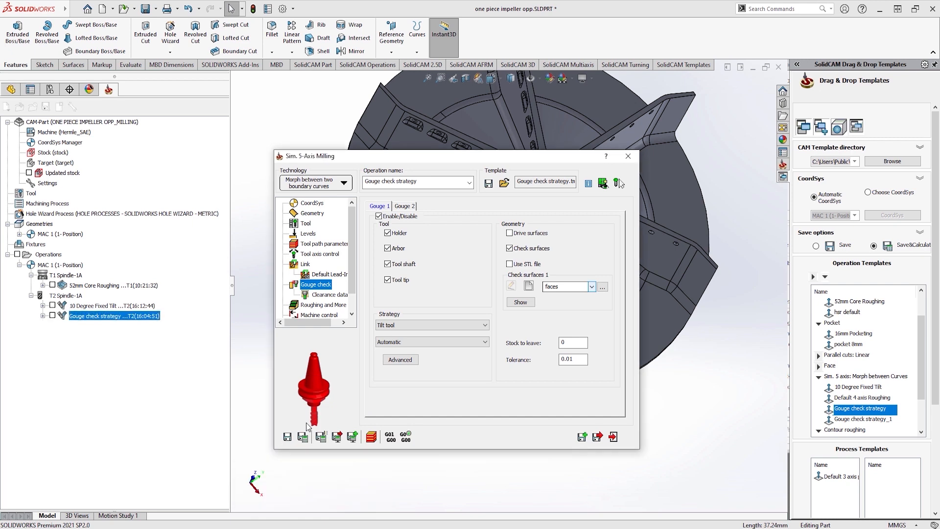
pyautogui.click(629, 156)
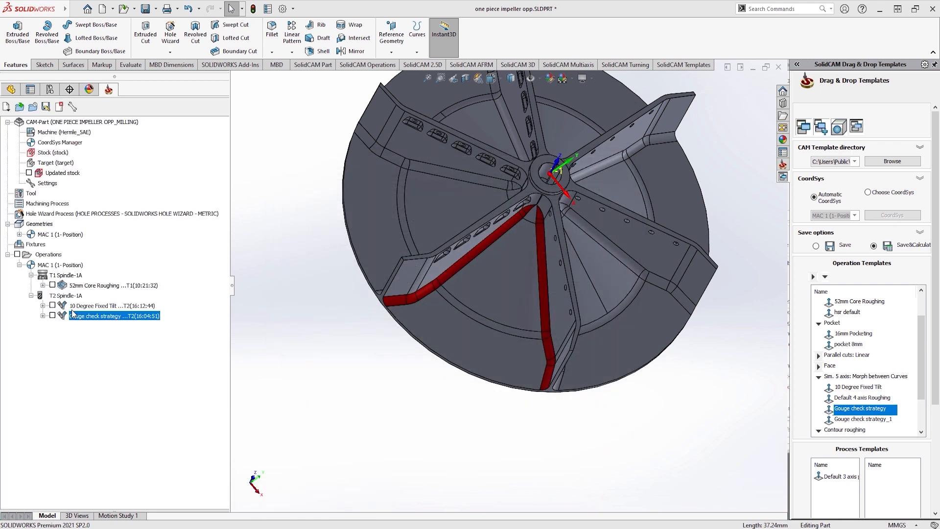
# Display the Gouge check strategy toolpath to inspect its coverage of the impeller floor, and hide it again.
pyautogui.click(52, 315)
pyautogui.moveTo(483, 298); pyautogui.dragTo(520, 195, button='middle')
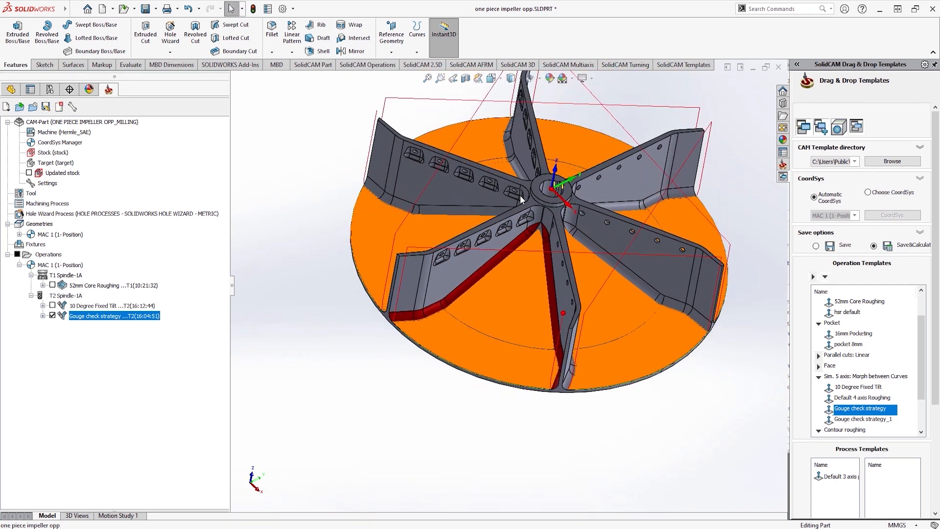
pyautogui.click(52, 316)
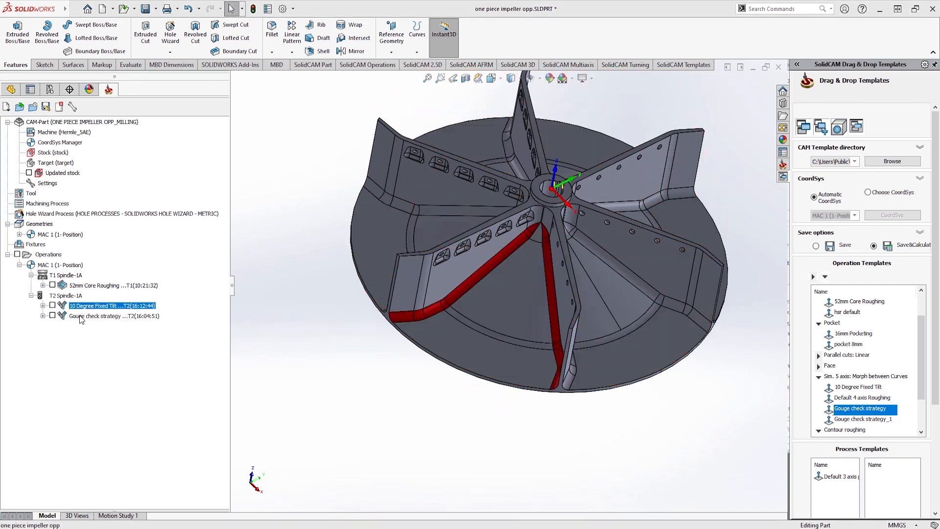
# Duplicate the Gouge check strategy operation and open the copy's geometry settings.
pyautogui.hotkey('ctrl', 'c')
pyautogui.hotkey('ctrl', 'v')
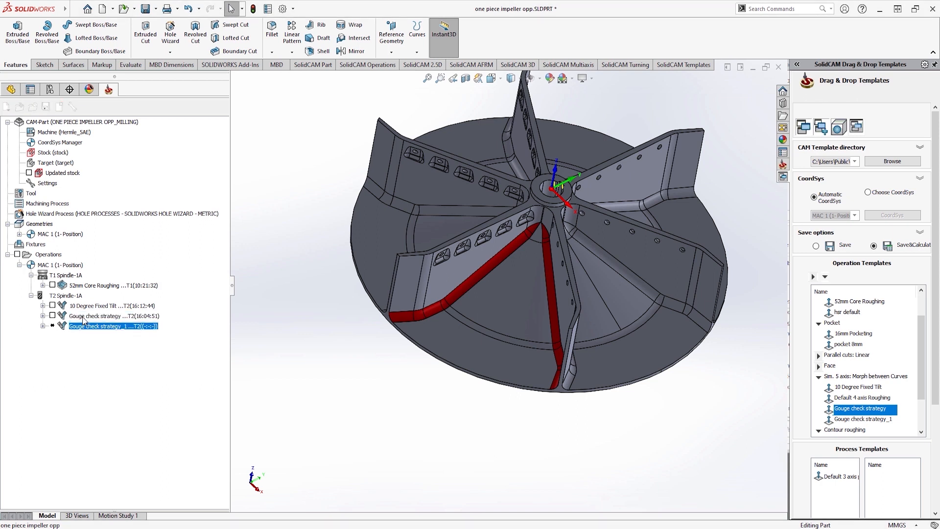
pyautogui.doubleClick(91, 325)
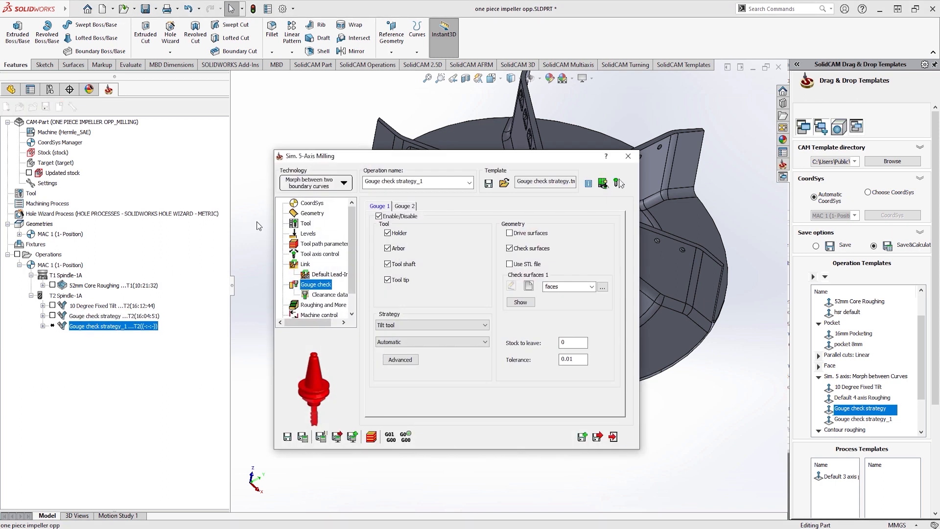
pyautogui.click(312, 213)
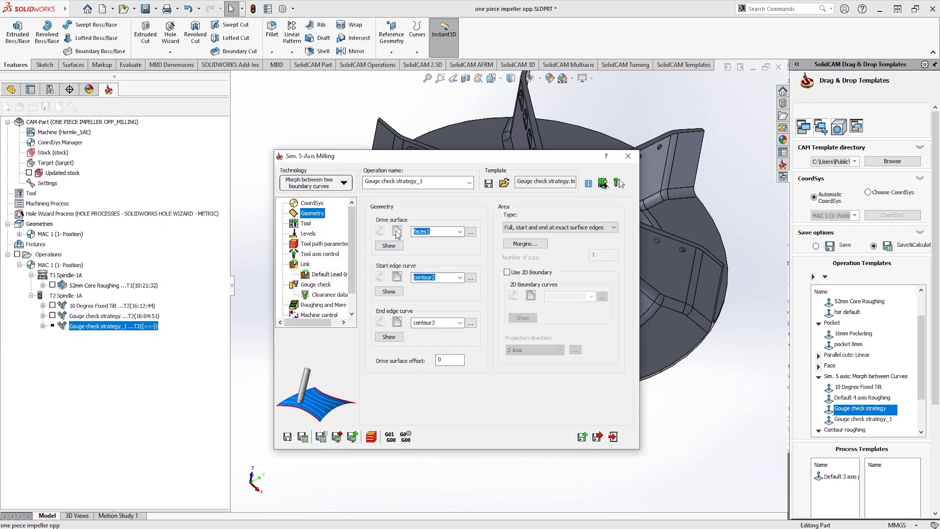
# Define the drive surface as new geometry by finding all faces that share the red fillets' colour.
pyautogui.click(397, 231)
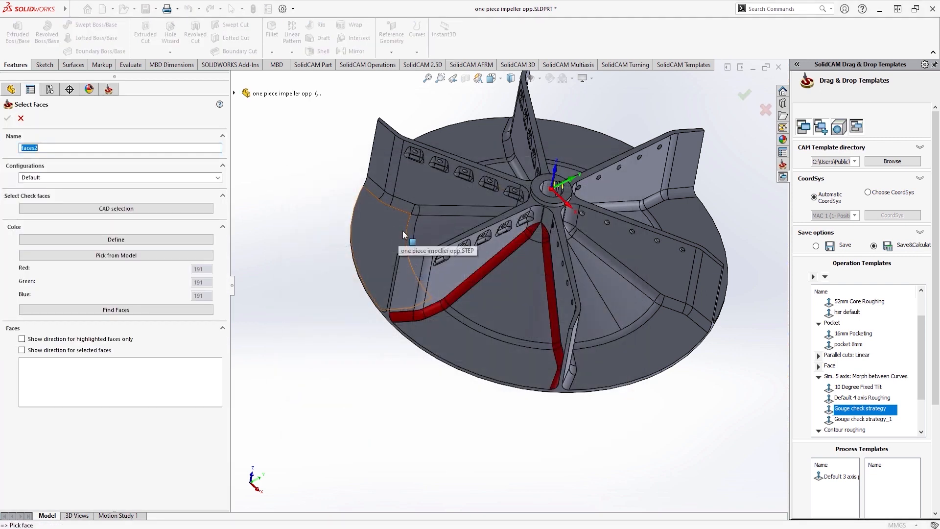
pyautogui.click(127, 255)
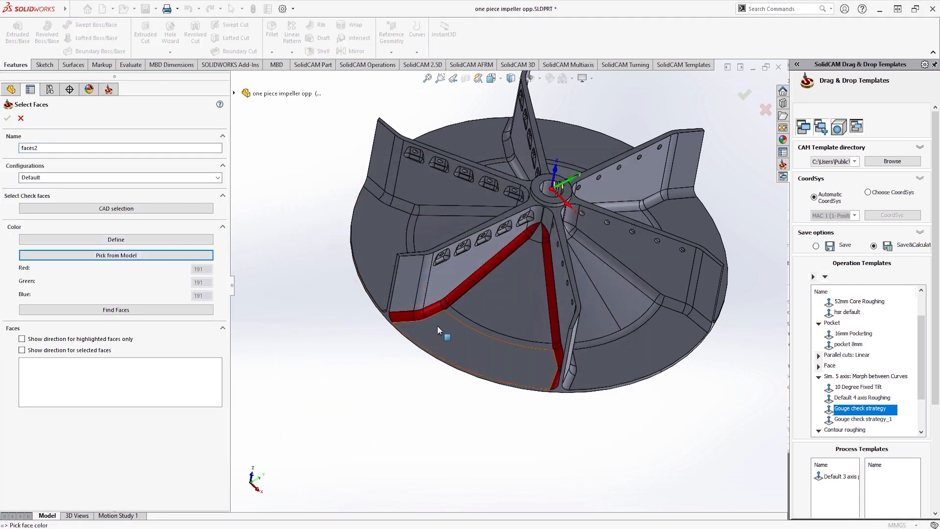
pyautogui.click(434, 311)
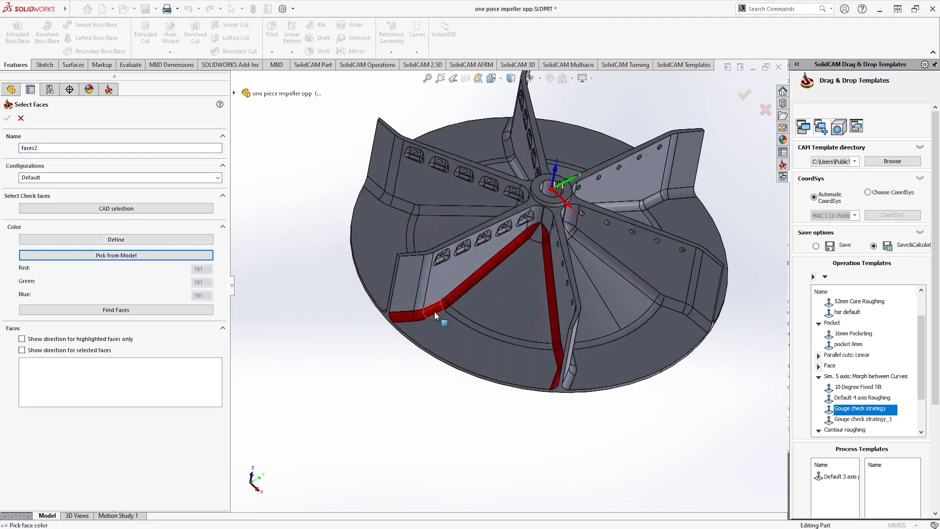
pyautogui.click(164, 313)
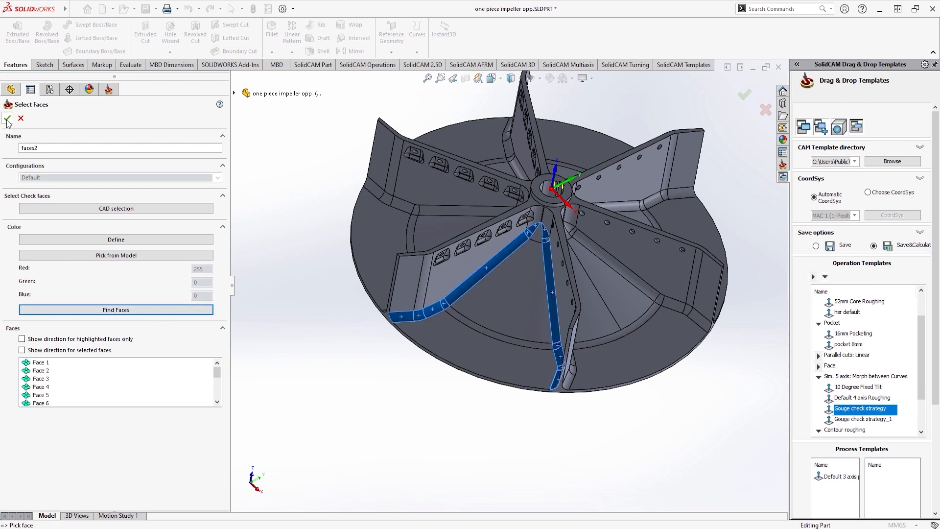
pyautogui.click(7, 120)
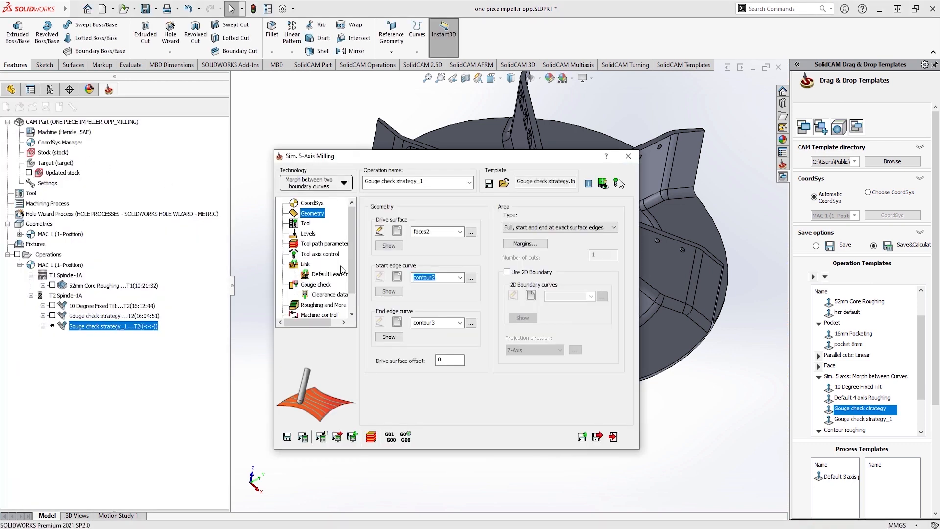
# Set the start edge curve to the existing contour1 geometry.
pyautogui.click(470, 278)
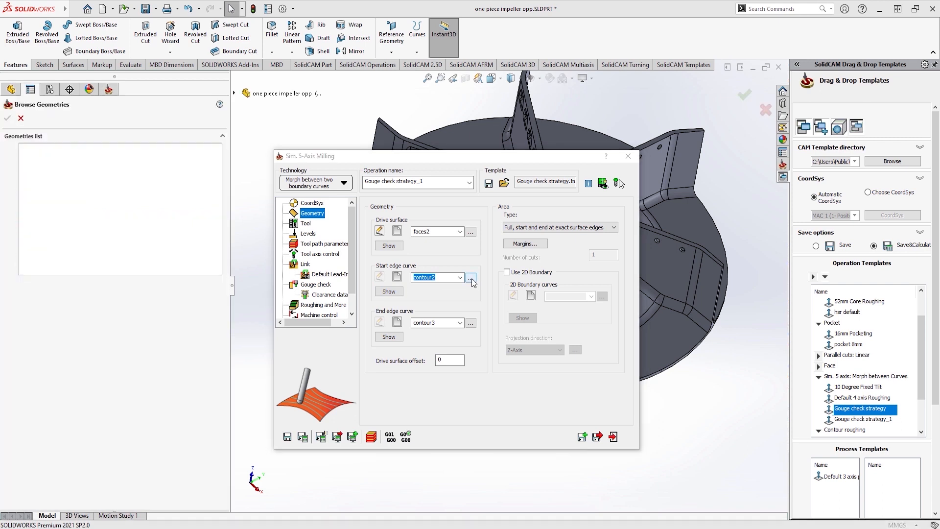
pyautogui.click(40, 149)
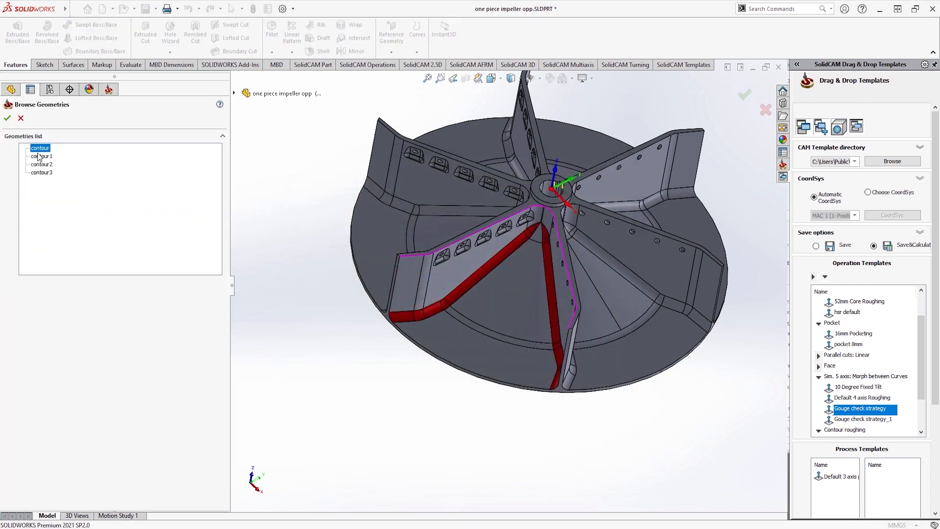
pyautogui.click(39, 156)
pyautogui.click(7, 118)
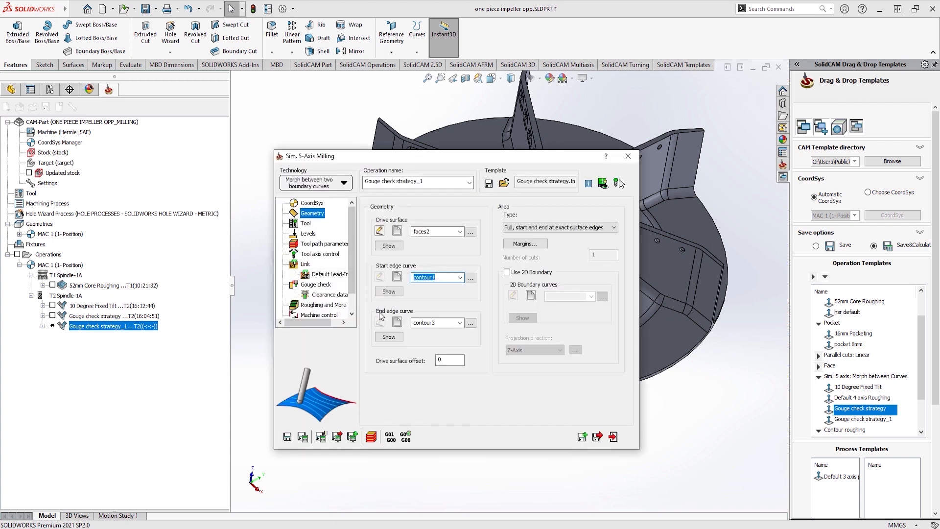
# Define the end edge curve along the lower edge of the red fillet faces, and save and calculate the operation.
pyautogui.click(397, 323)
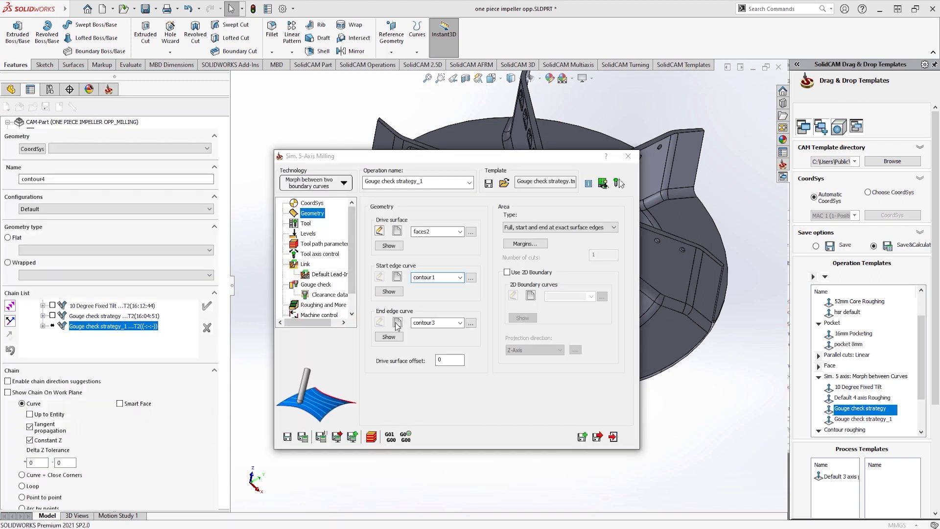
pyautogui.click(542, 368)
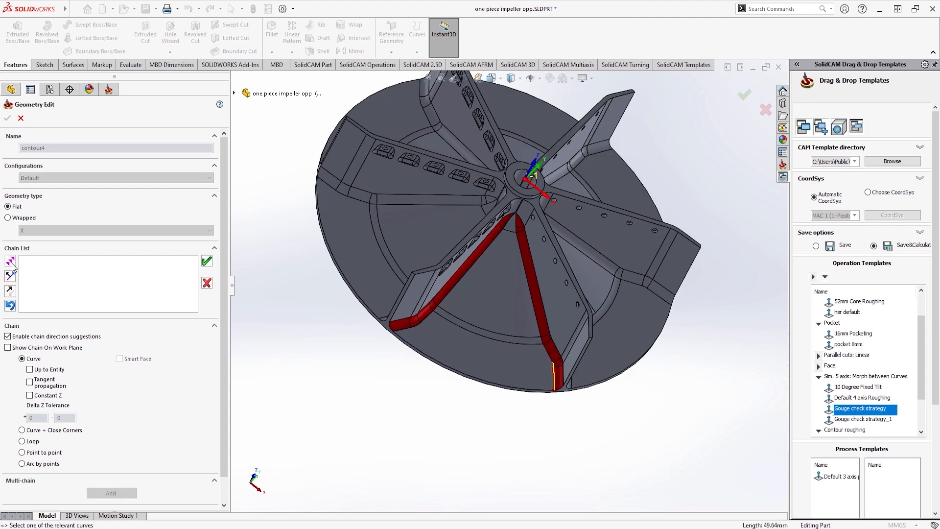
pyautogui.click(7, 118)
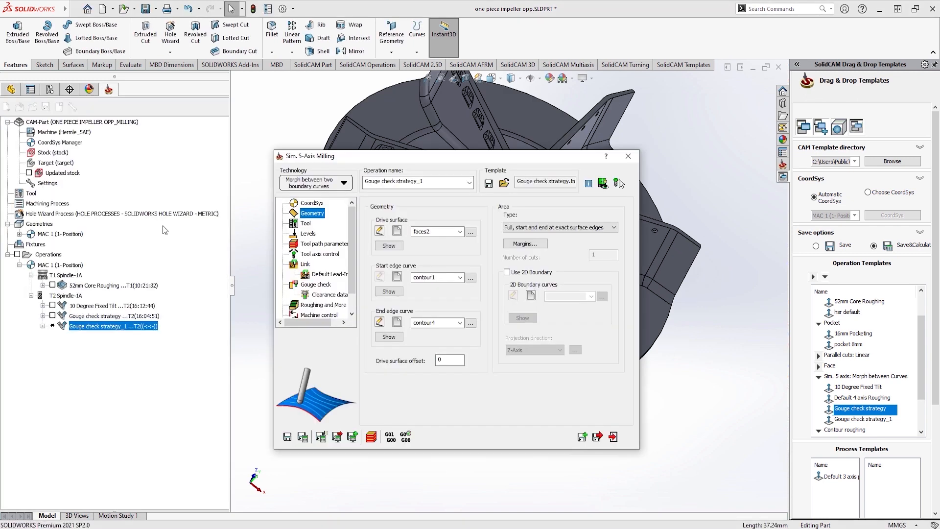
pyautogui.click(617, 183)
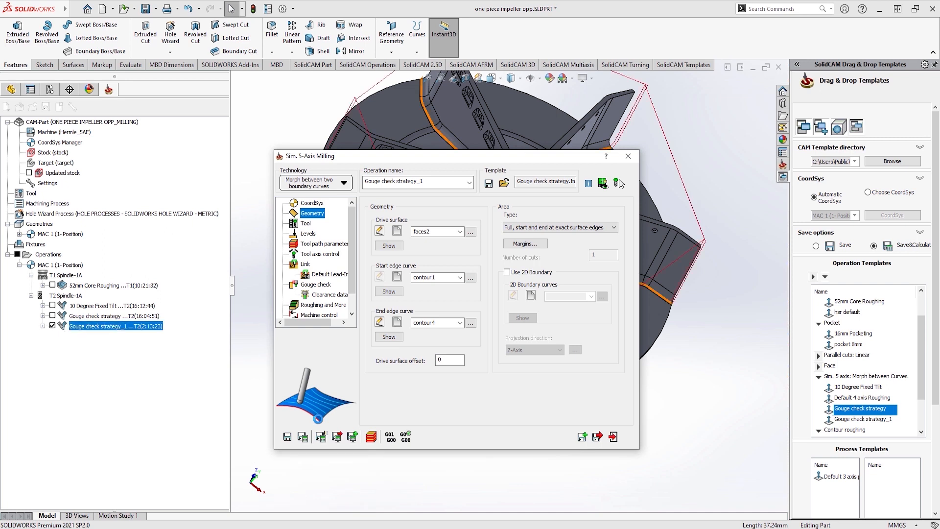
pyautogui.click(628, 156)
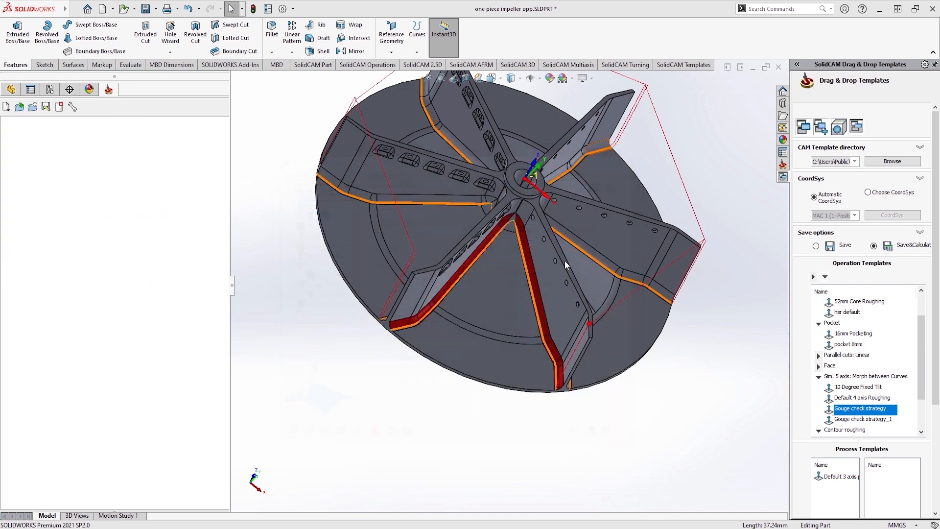
# Inspect the Gouge check strategy_1 toolpath along the blade-root fillets, and hide it again.
pyautogui.moveTo(565, 261); pyautogui.dragTo(563, 223, button='middle')
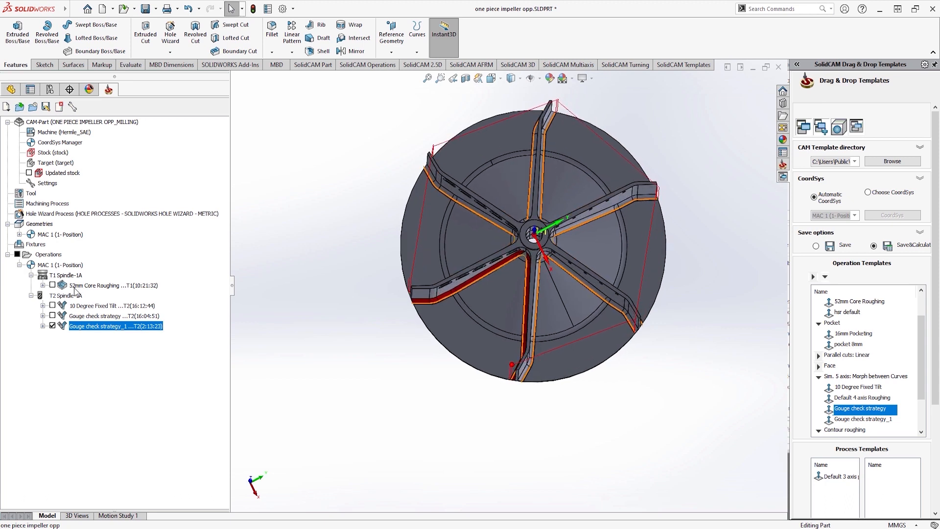
pyautogui.click(52, 326)
pyautogui.moveTo(325, 280); pyautogui.dragTo(645, 293, button='middle')
# Add an operation from the 16mm Rough & Finish Profile template, using coordinate system MAC 1 (3- Position).
pyautogui.scroll(1, 866, 334)
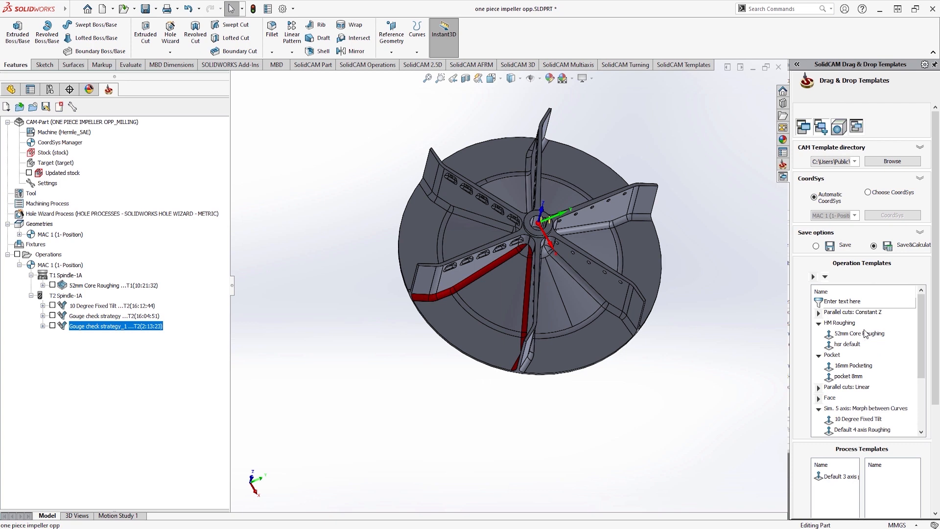
pyautogui.scroll(-3, 865, 333)
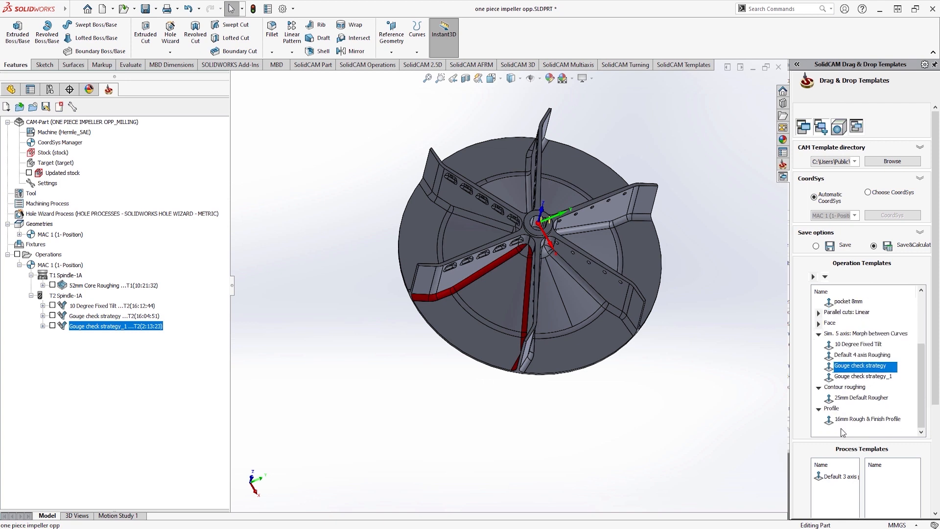
pyautogui.moveTo(852, 420); pyautogui.dragTo(95, 377)
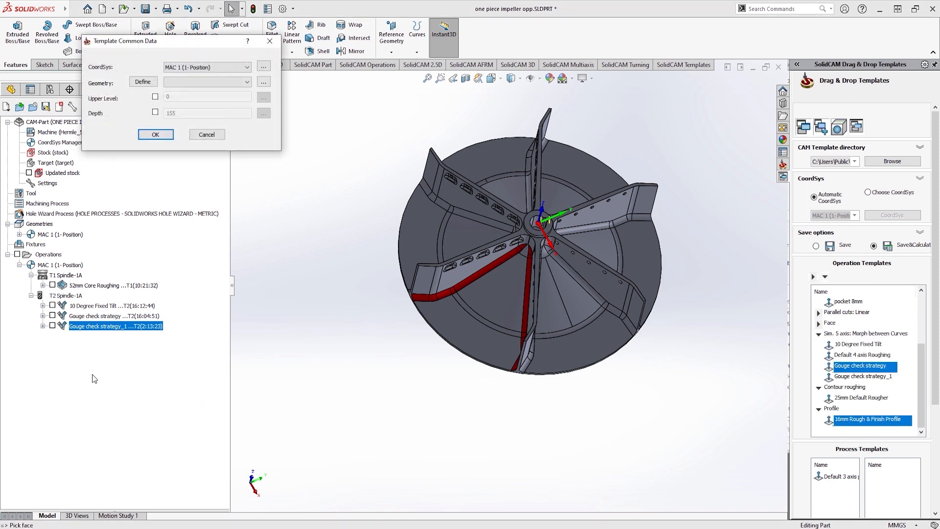
pyautogui.click(205, 67)
pyautogui.click(191, 83)
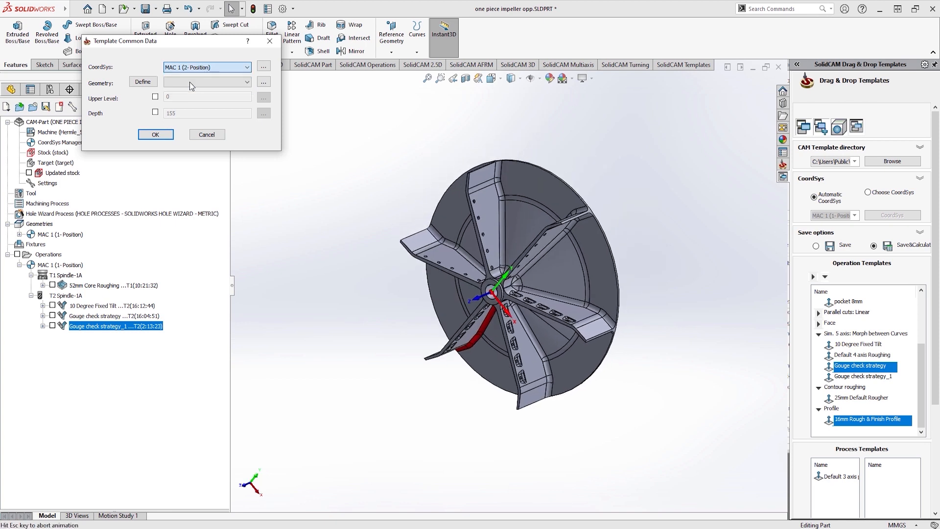
pyautogui.click(191, 69)
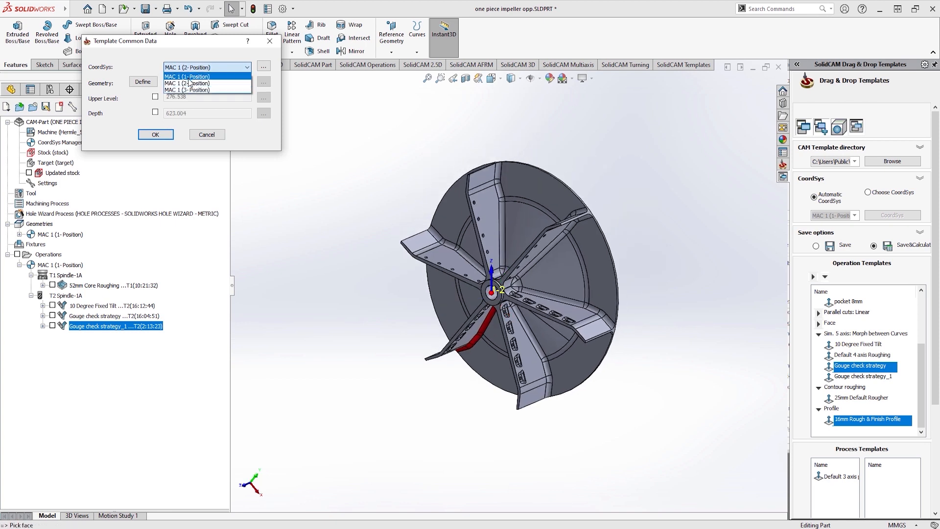
pyautogui.click(188, 89)
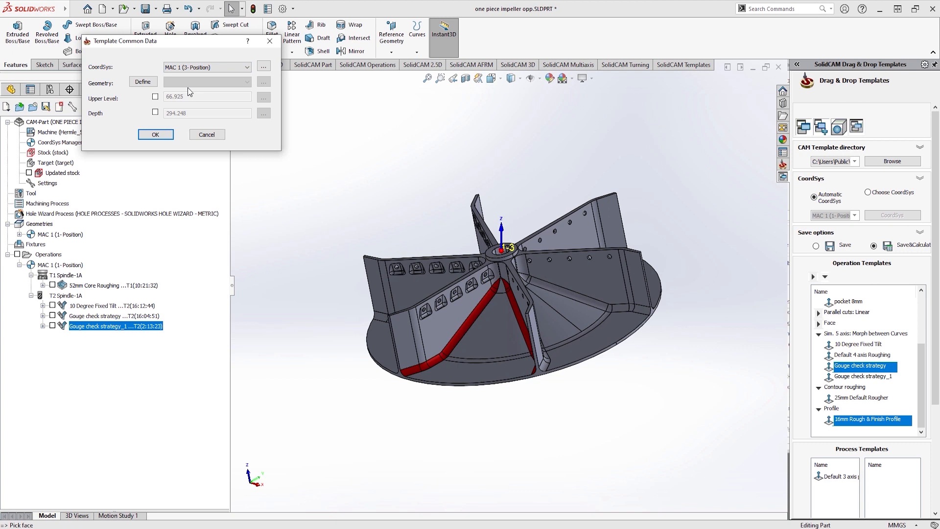
pyautogui.click(156, 135)
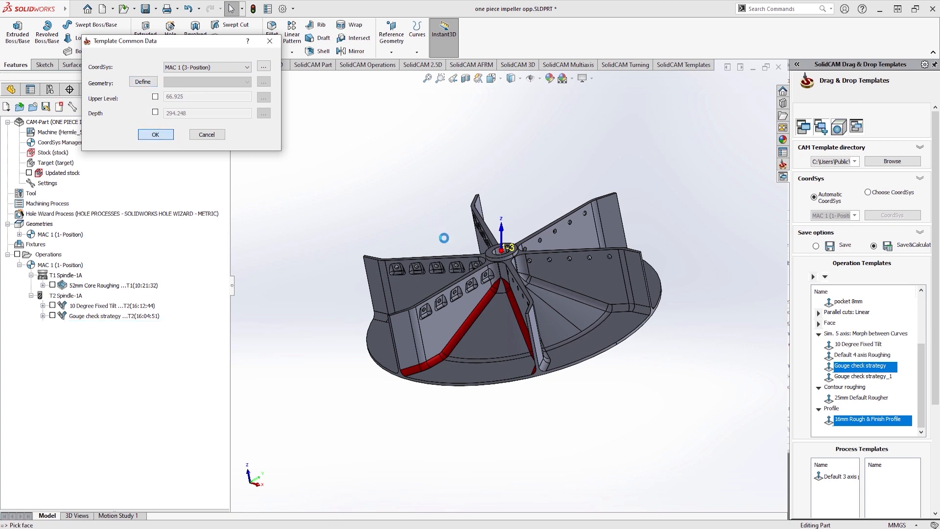
# Define the profile geometry with one open chain along the floor edge of each of the five pockets on the blade.
pyautogui.moveTo(510, 263); pyautogui.dragTo(509, 306, button='middle')
pyautogui.scroll(-9, 509, 323)
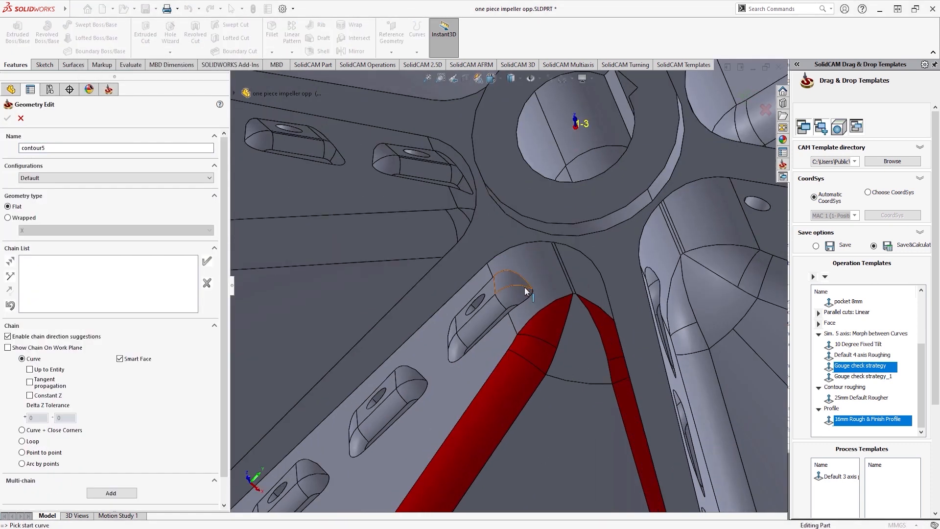
pyautogui.click(524, 289)
pyautogui.click(474, 323)
pyautogui.rightClick(470, 333)
pyautogui.scroll(2, 489, 304)
pyautogui.scroll(-2, 415, 431)
pyautogui.click(485, 311)
pyautogui.click(10, 262)
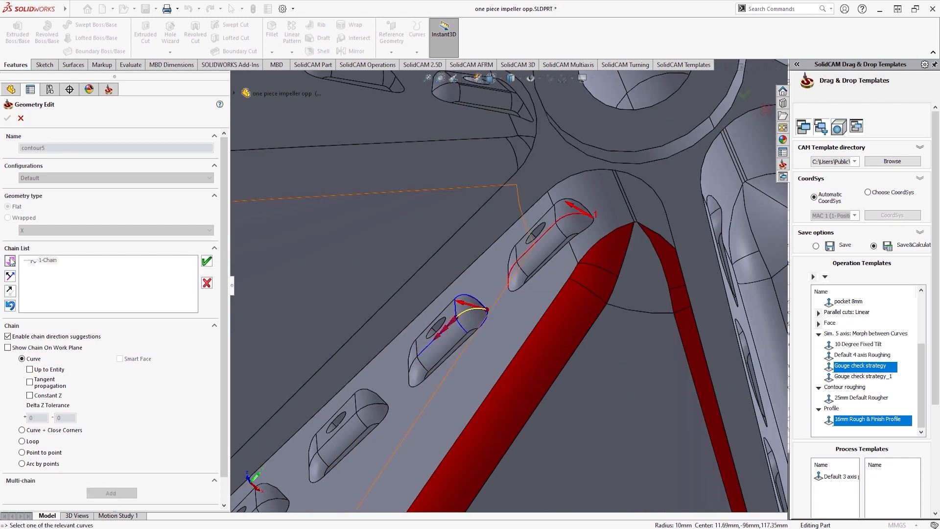
pyautogui.click(207, 261)
pyautogui.click(385, 405)
pyautogui.click(9, 264)
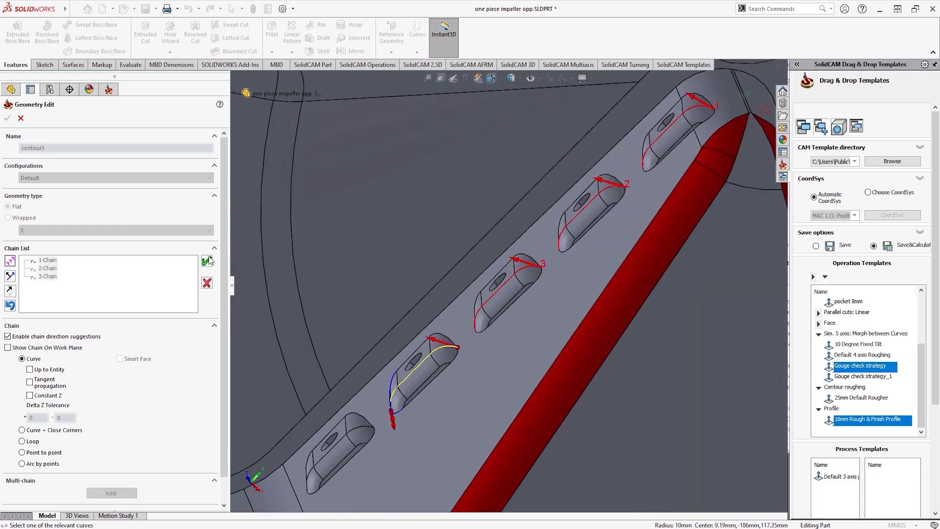
pyautogui.click(7, 118)
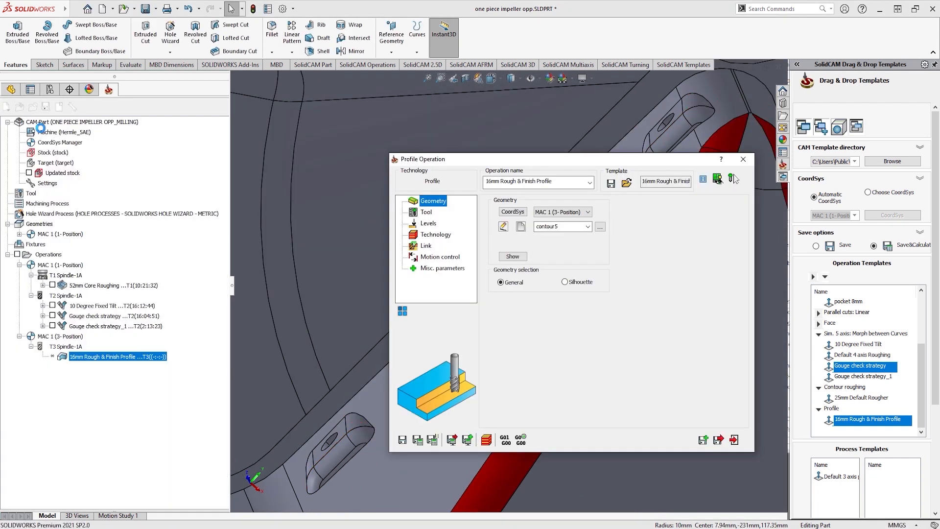
# Set the profile operation's upper level to -14.722 by picking the blade geometry beside the pocket nearest the hub.
pyautogui.click(446, 225)
pyautogui.click(515, 313)
pyautogui.moveTo(678, 95); pyautogui.dragTo(596, 161, button='middle')
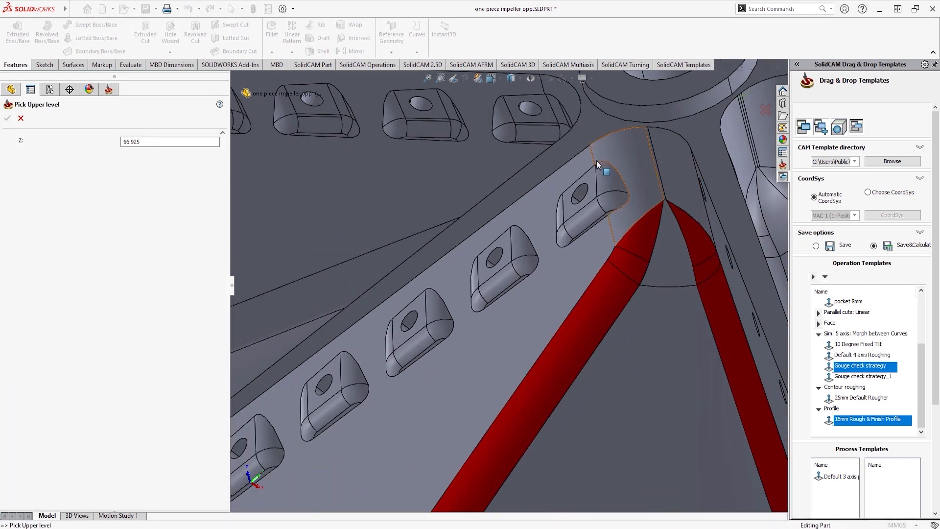
pyautogui.click(596, 163)
pyautogui.click(10, 121)
# Set the profile depth by picking the pocket's bottom on the model, and save and calculate the operation.
pyautogui.click(533, 351)
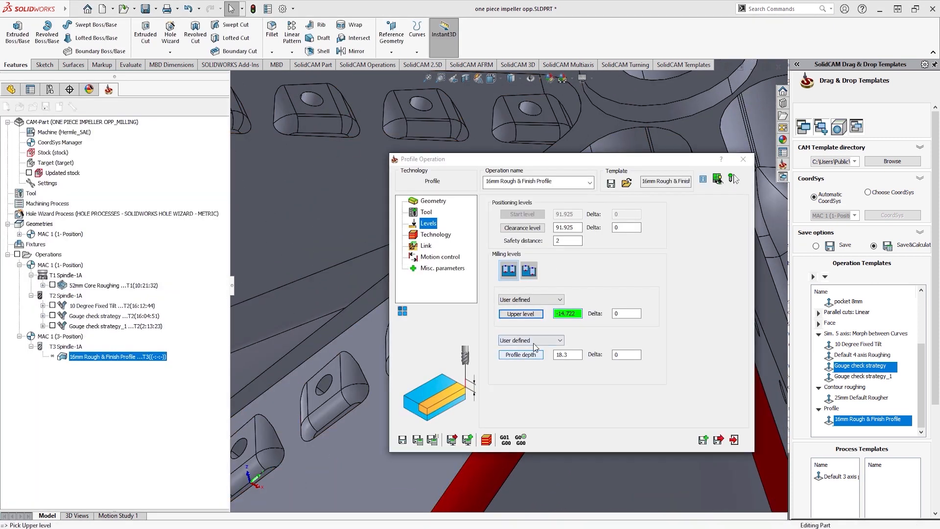
pyautogui.scroll(-5, 595, 216)
pyautogui.click(594, 237)
pyautogui.click(7, 118)
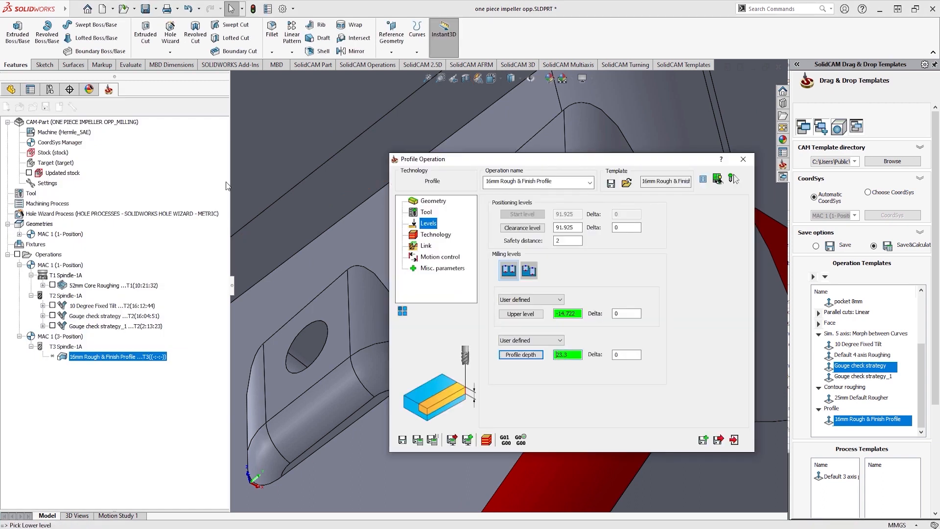
pyautogui.click(419, 439)
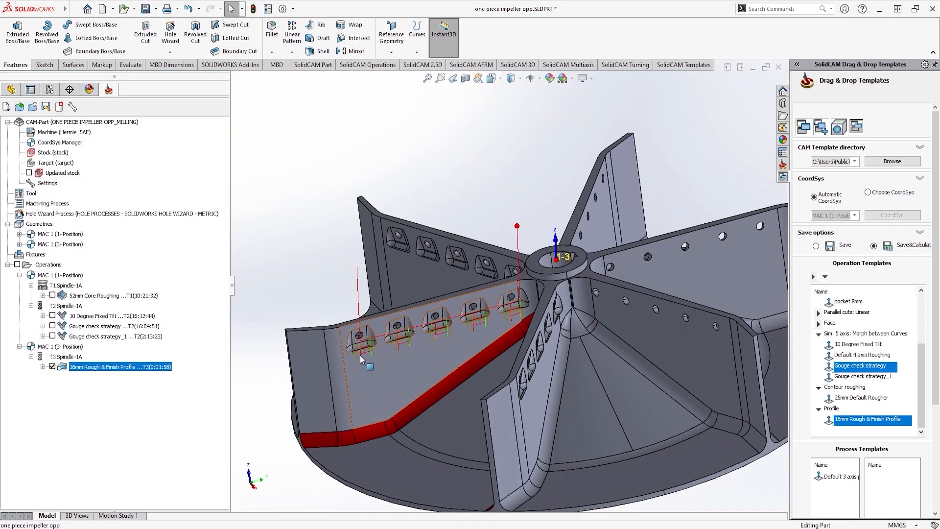
# Transform the 16mm Rough & Finish Profile operation by rotating it 60 degrees in 5 steps, including the original operation.
pyautogui.rightClick(99, 367)
pyautogui.click(177, 227)
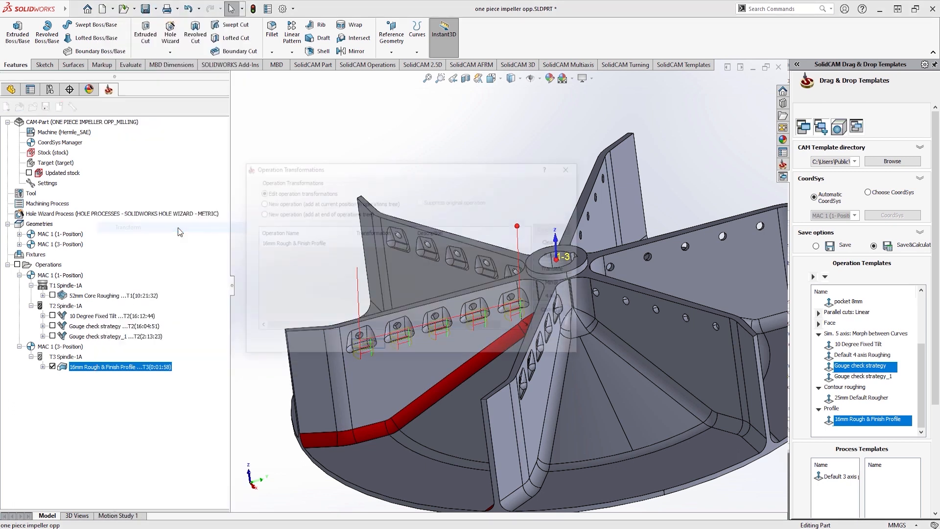
pyautogui.click(558, 298)
pyautogui.click(328, 167)
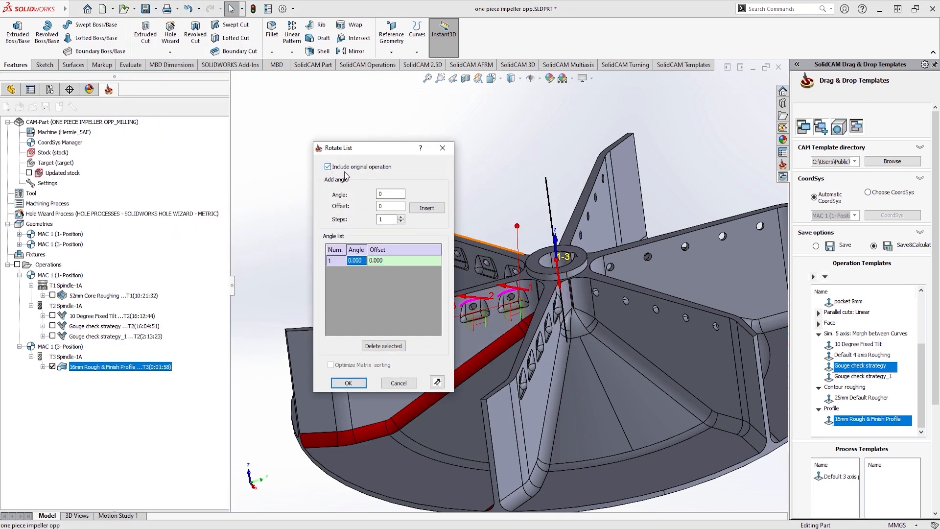
pyautogui.click(426, 208)
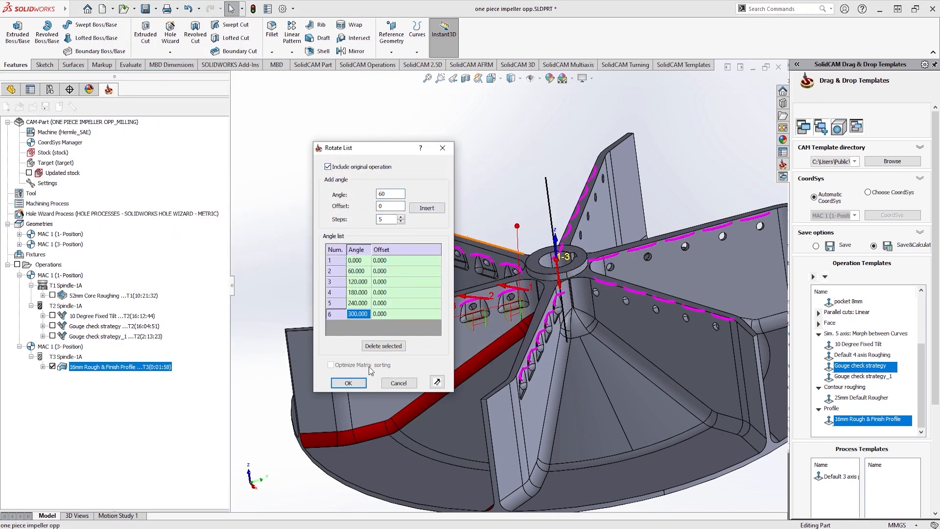
pyautogui.click(348, 383)
pyautogui.click(360, 346)
# Inspect the rotated profile toolpaths around all the blades, and hide them.
pyautogui.scroll(6, 454, 329)
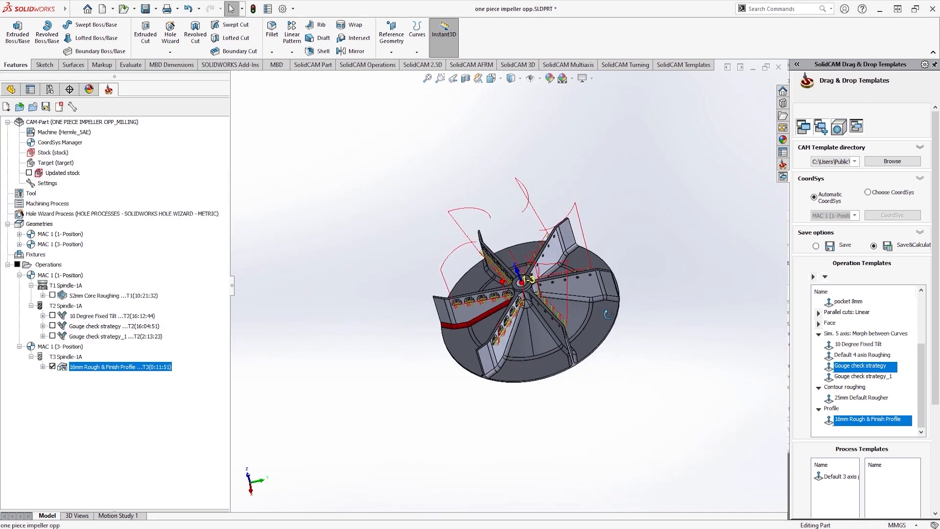
pyautogui.moveTo(578, 303); pyautogui.dragTo(607, 328, button='middle')
pyautogui.click(53, 366)
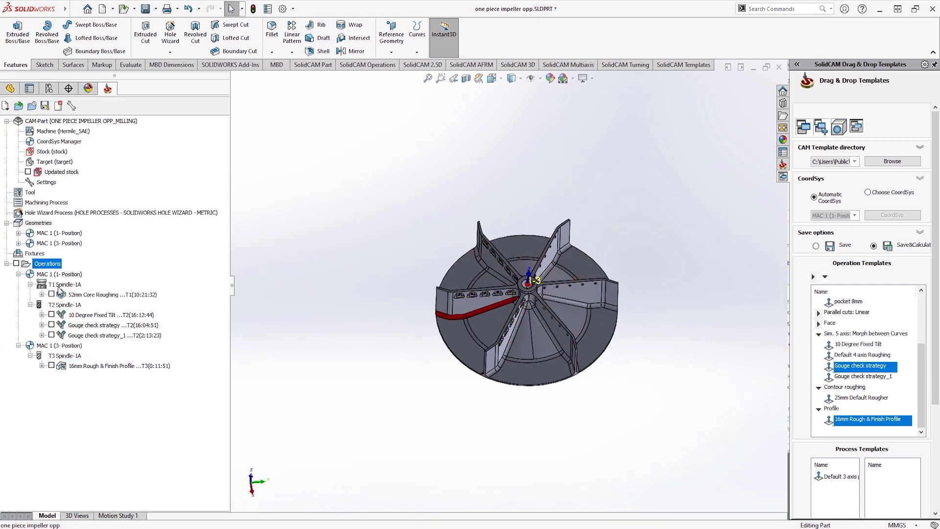
# Simulate the operations from 10 Degree Fixed Tilt through 16mm Rough & Finish Profile in SolidCAM Simulator (Beta).
pyautogui.click(84, 316)
pyautogui.keyDown('shift'); pyautogui.click(79, 366); pyautogui.keyUp('shift')
pyautogui.rightClick(79, 367)
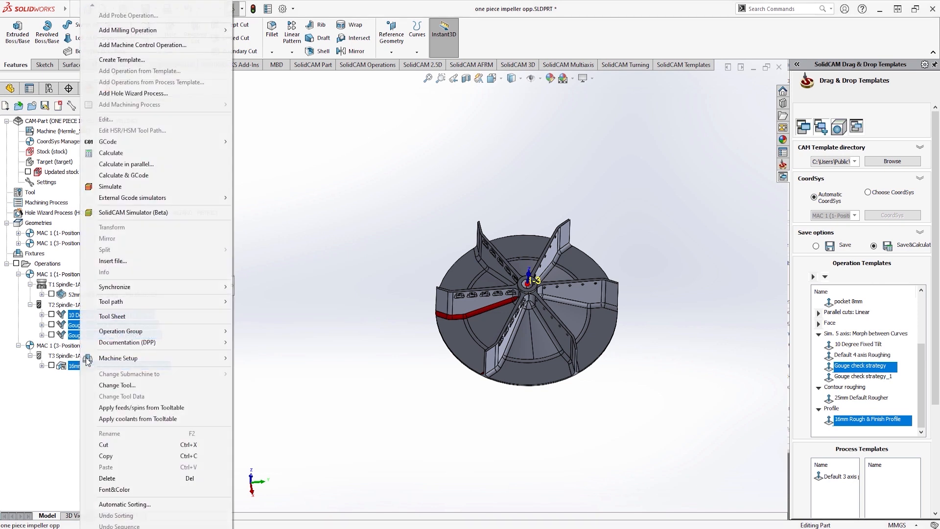
pyautogui.click(126, 213)
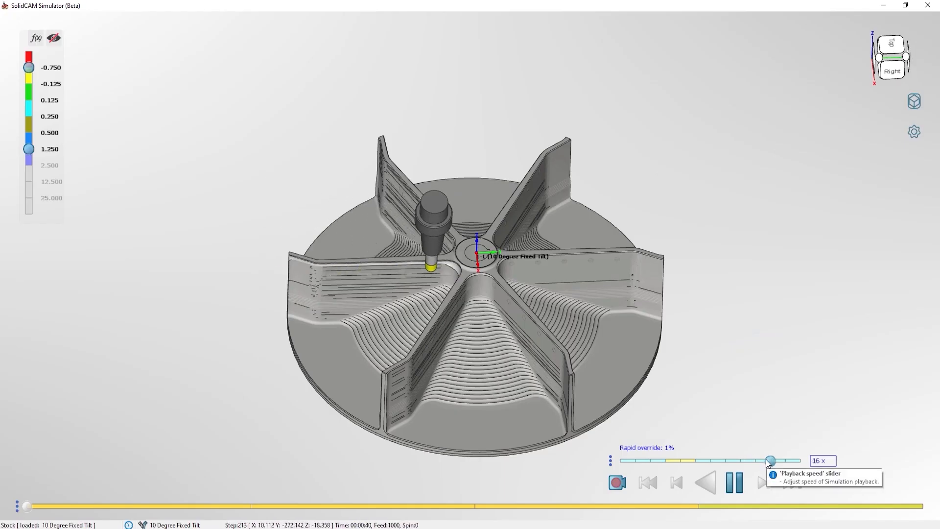